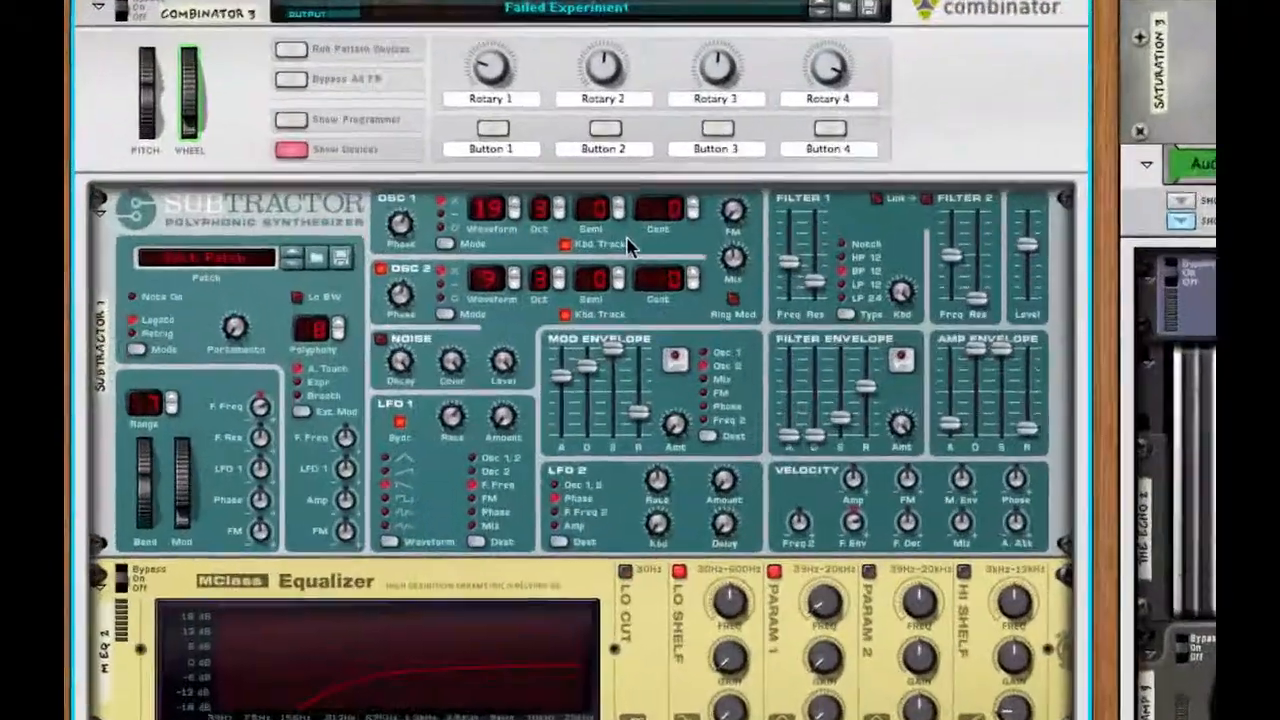
Examine the device chain in the Failed Experiment Combinator patch while playing back its sound.
{"action": "scroll", "coordinate": [860, 350], "scroll_direction": "down", "scroll_amount": 7}
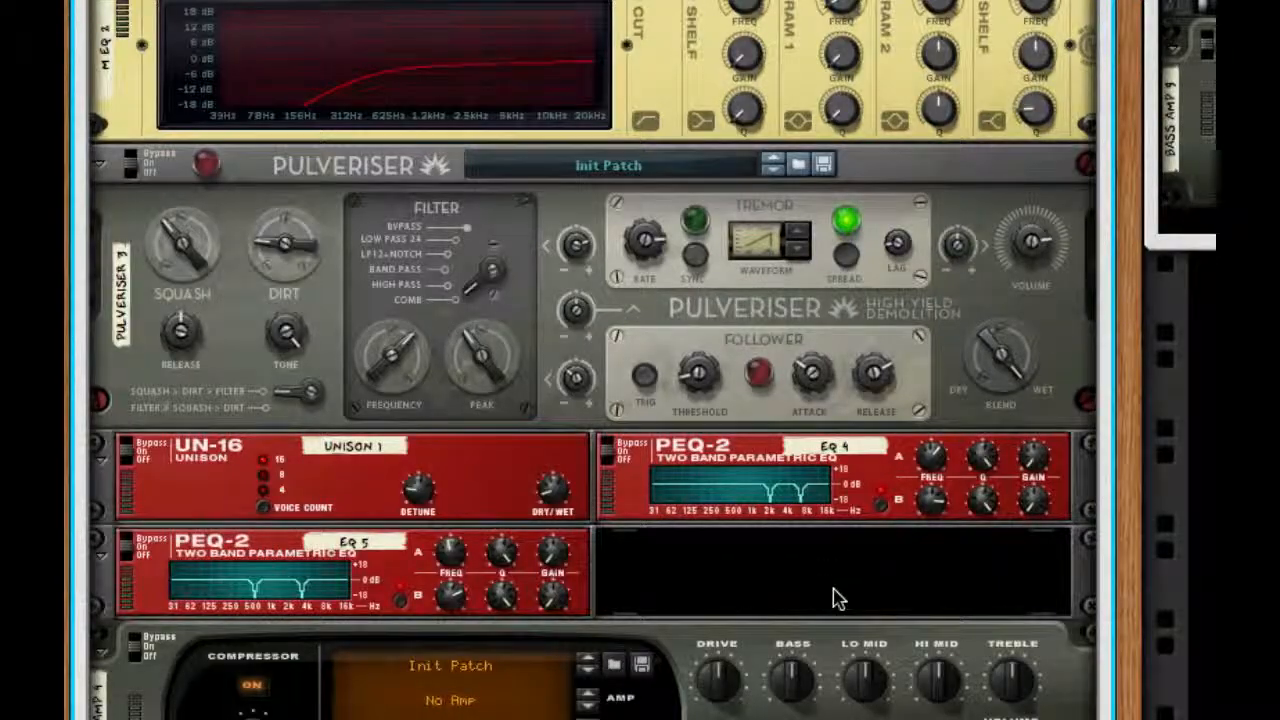
{"action": "scroll", "coordinate": [834, 600], "scroll_direction": "up", "scroll_amount": 10}
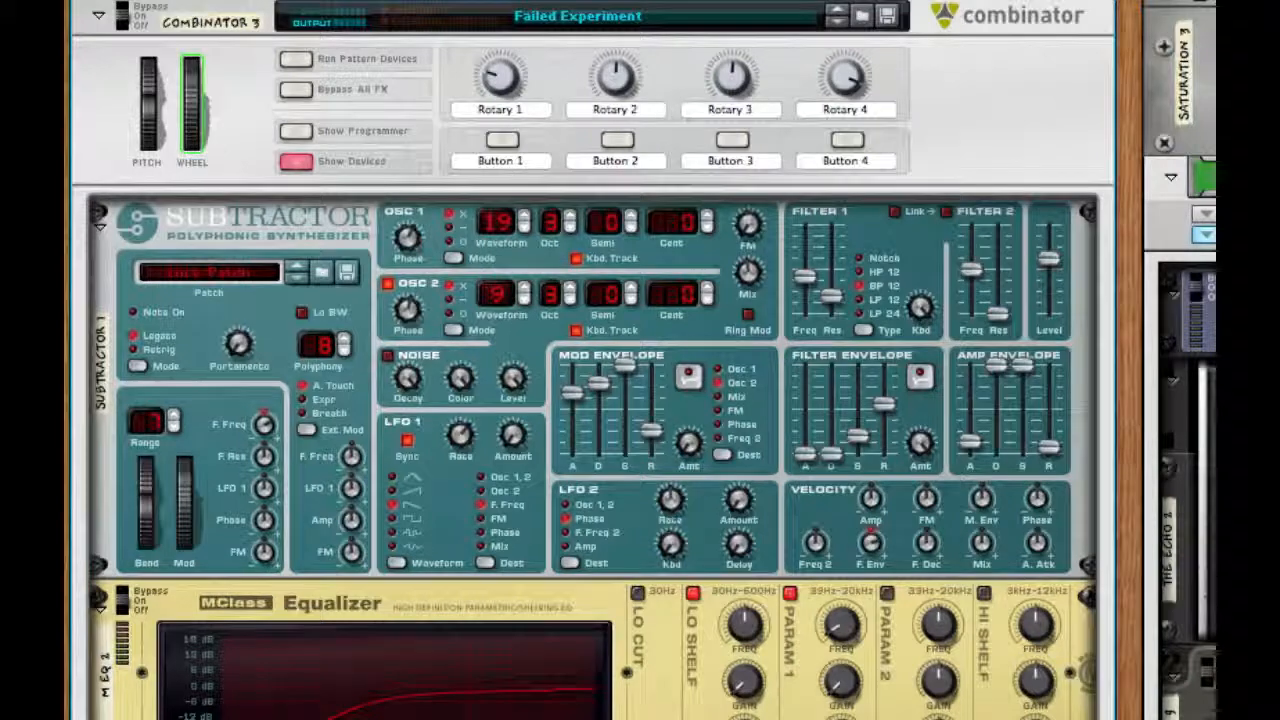
{"action": "key", "text": "space"}
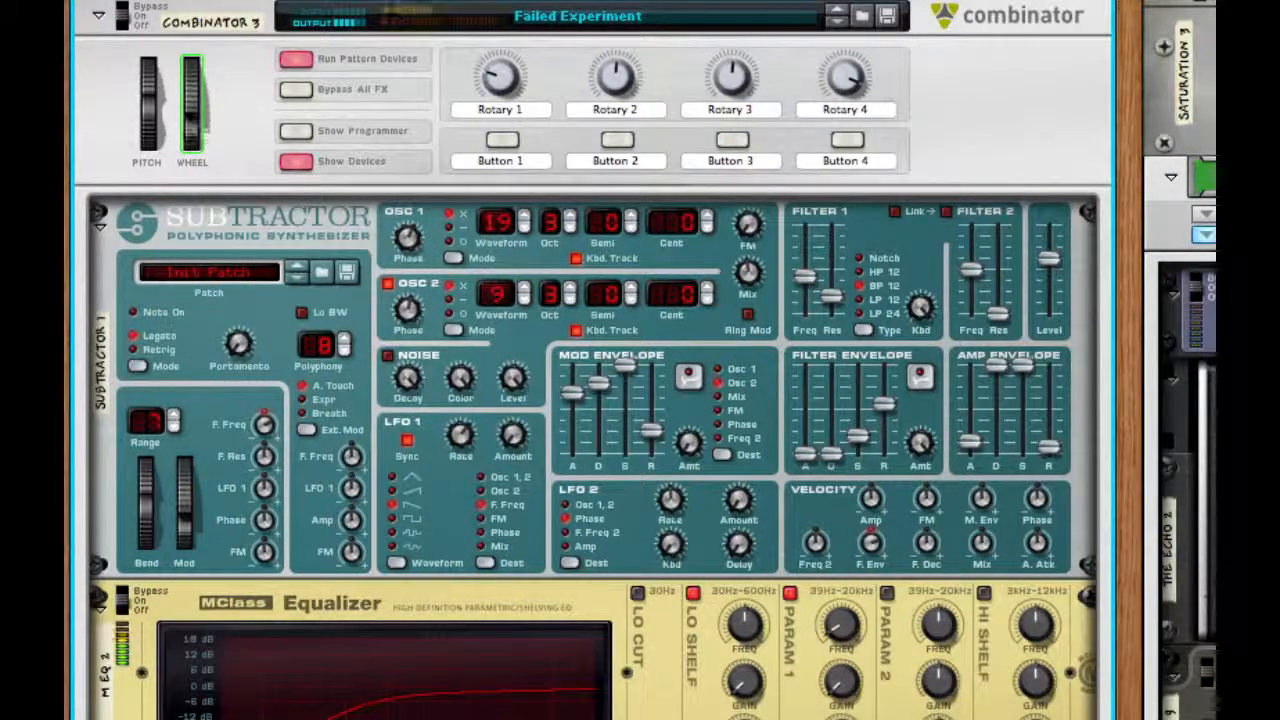
{"action": "scroll", "coordinate": [592, 360], "scroll_direction": "up", "scroll_amount": 3}
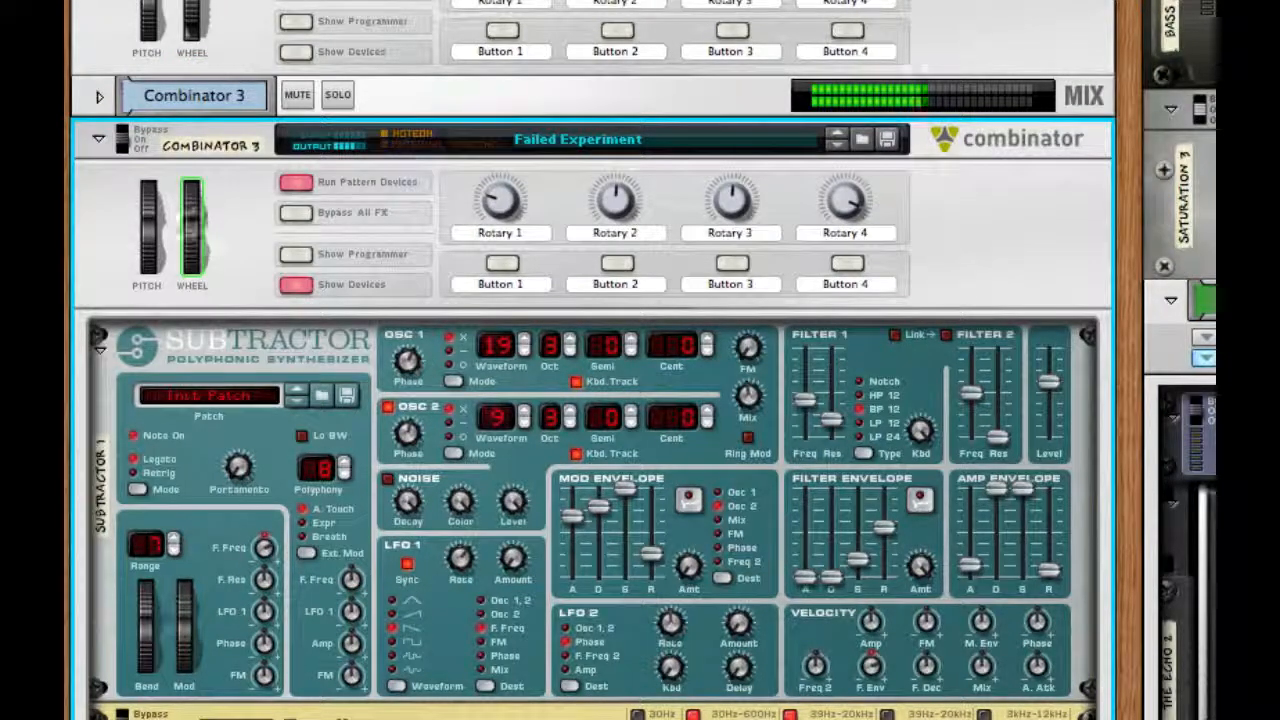
{"action": "scroll", "coordinate": [592, 360], "scroll_direction": "down", "scroll_amount": 10}
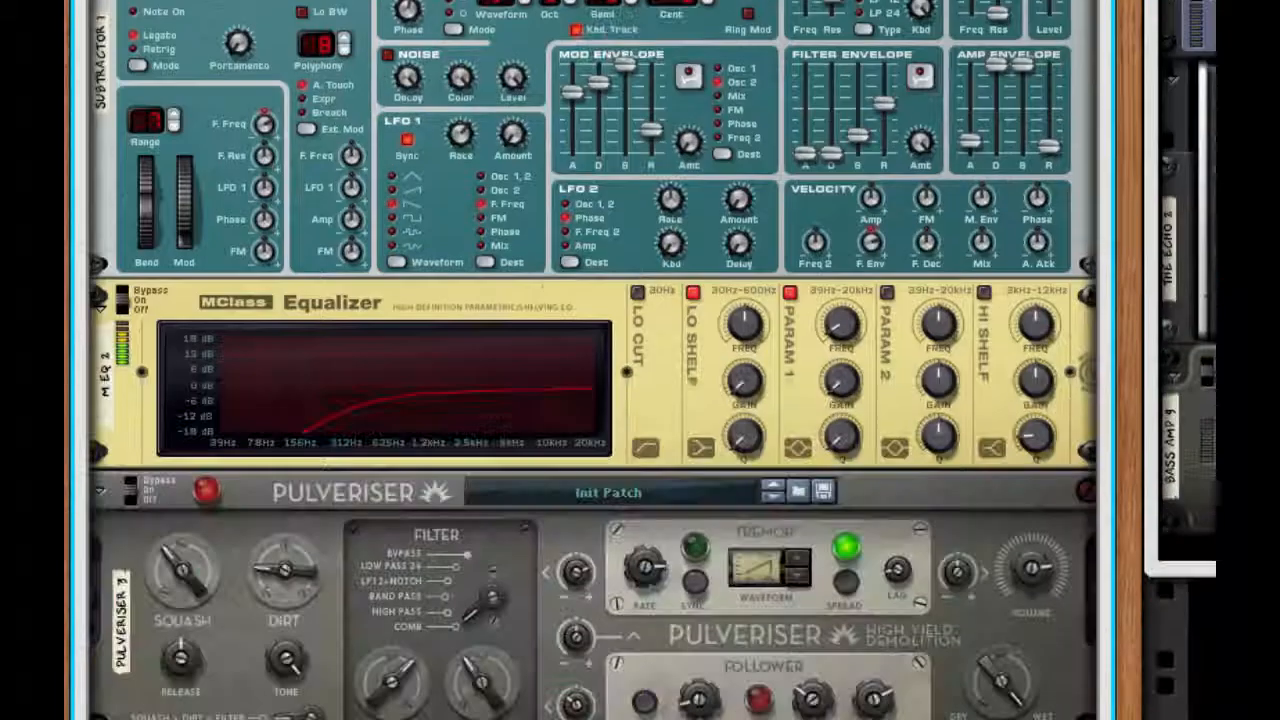
{"action": "scroll", "coordinate": [592, 360], "scroll_direction": "down", "scroll_amount": 2}
{"action": "scroll", "coordinate": [592, 360], "scroll_direction": "down", "scroll_amount": 4}
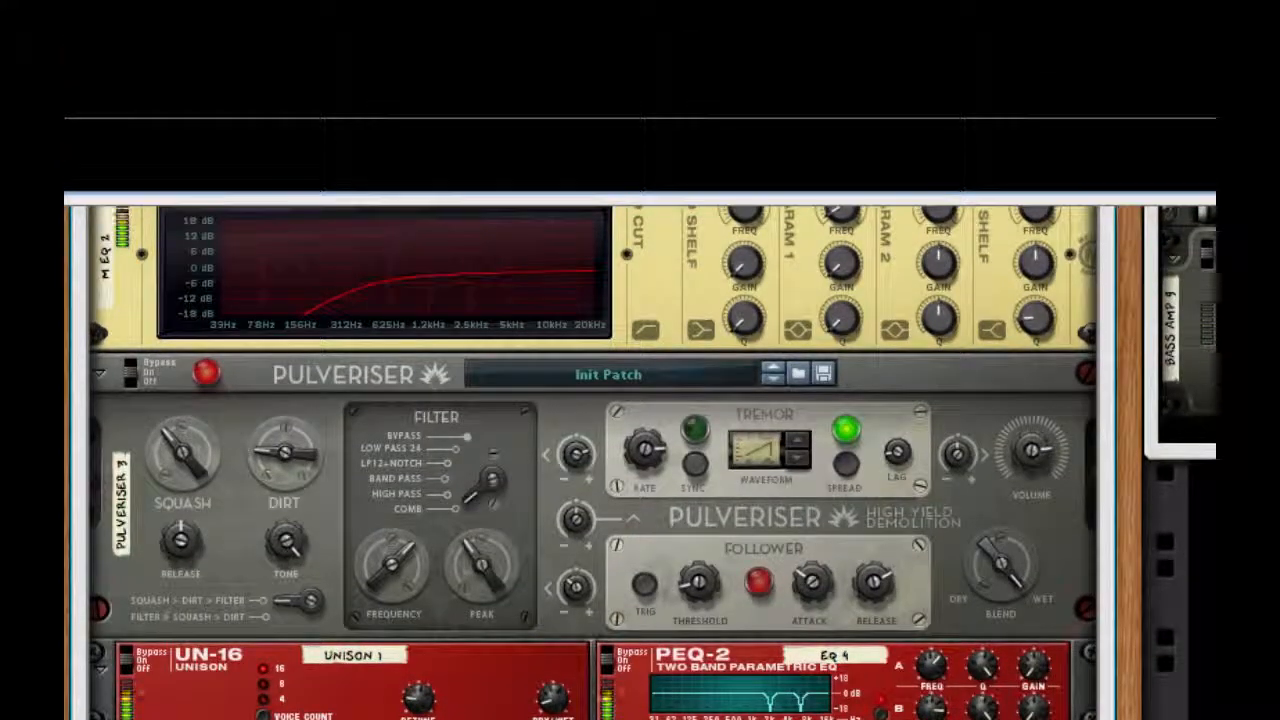
{"action": "mouse_move", "coordinate": [990, 719]}
{"action": "left_mouse_down"}
{"action": "mouse_move", "coordinate": [990, 671]}
{"action": "mouse_move", "coordinate": [984, 700]}
{"action": "left_mouse_up"}
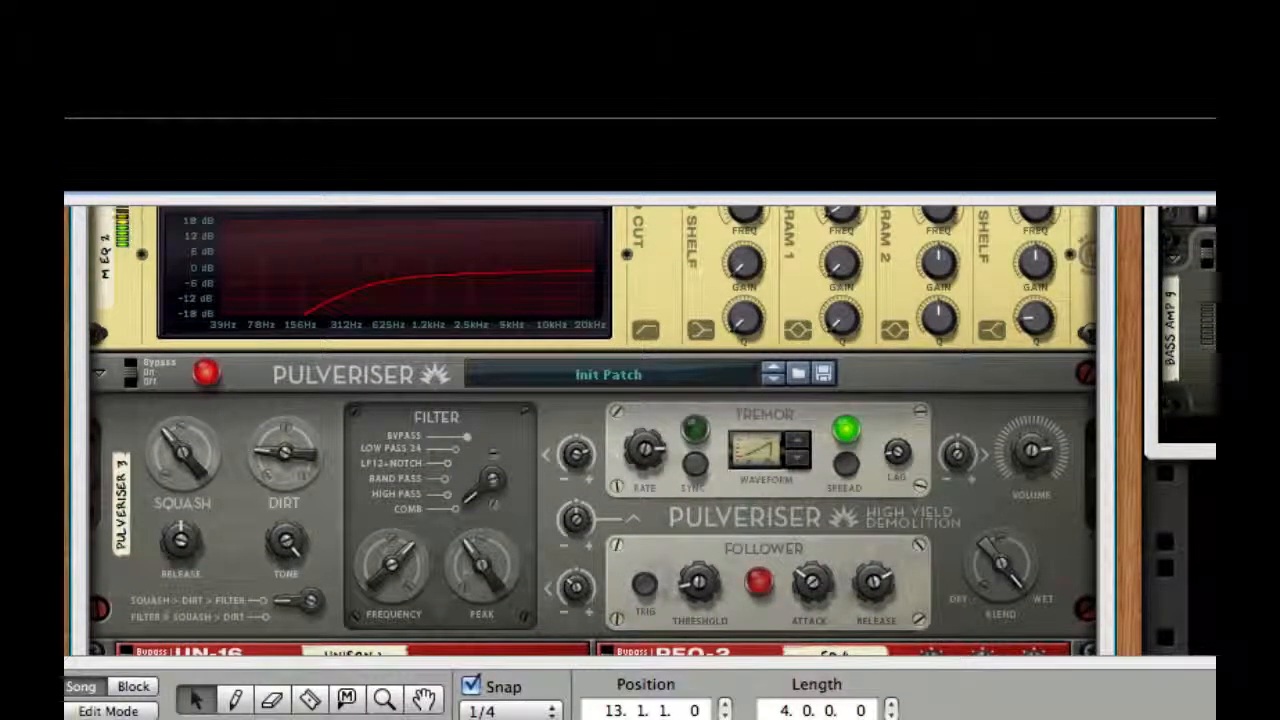
{"action": "left_click_drag", "start_coordinate": [666, 662], "coordinate": [666, 719]}
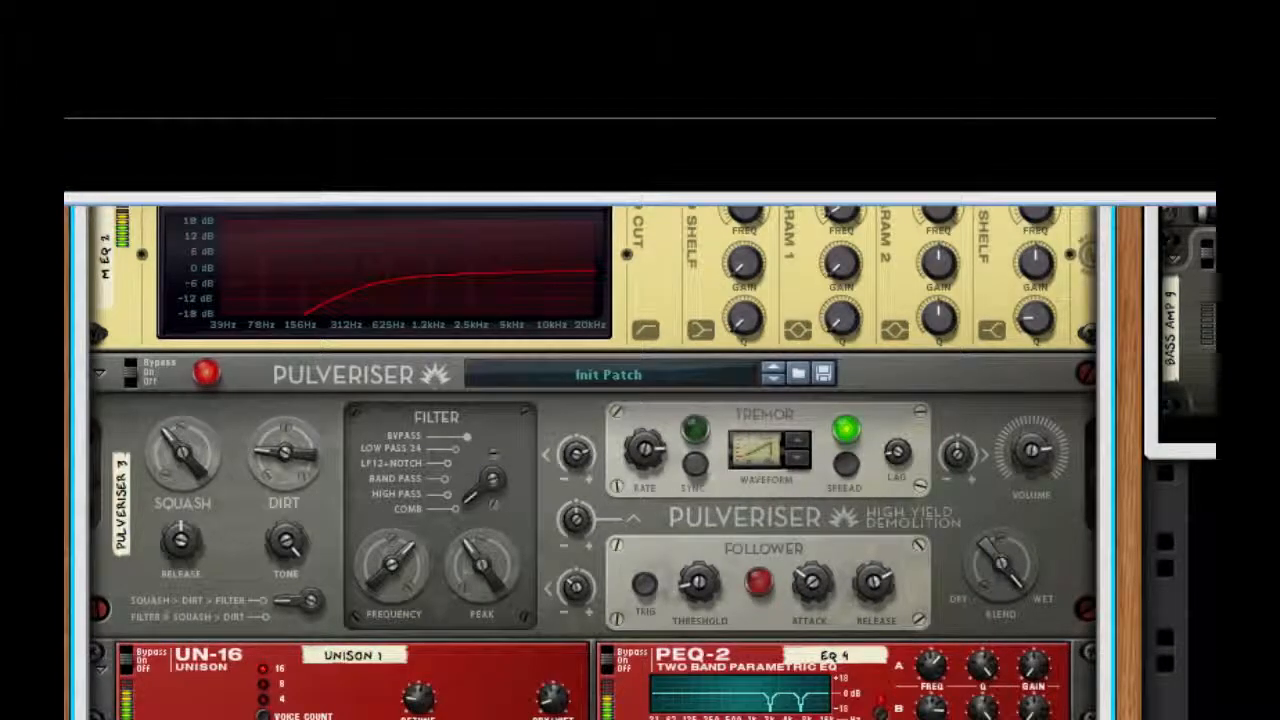
{"action": "scroll", "coordinate": [847, 493], "scroll_direction": "up", "scroll_amount": 10}
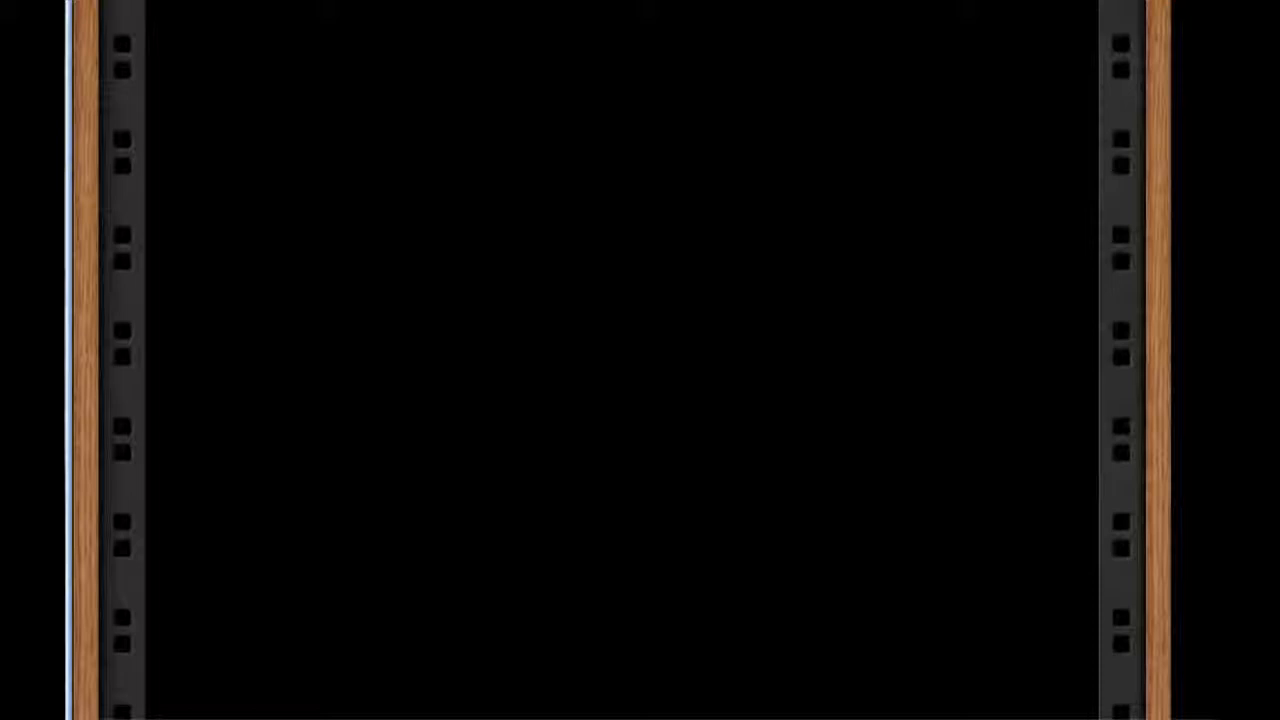
Create a SubTractor synthesizer inside Combinator 1 and reset it to its initial settings.
{"action": "right_click", "coordinate": [600, 2]}
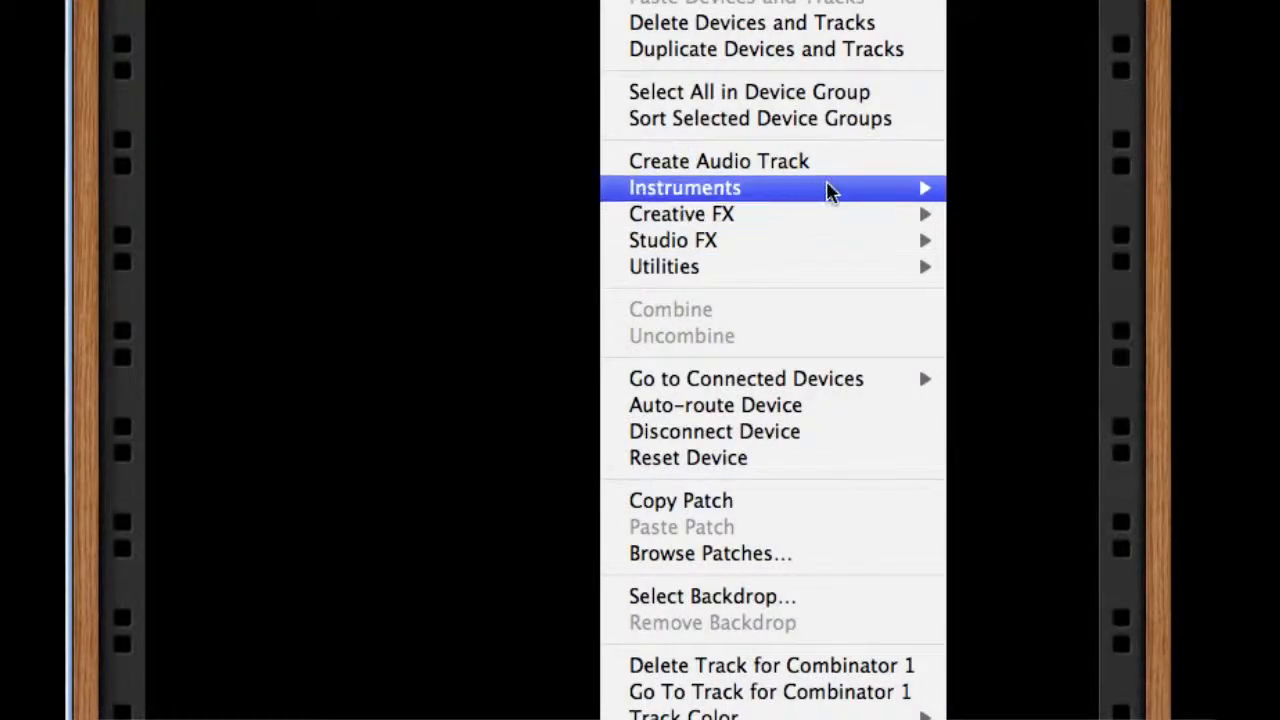
{"action": "mouse_move", "coordinate": [831, 189]}
{"action": "left_click", "coordinate": [1071, 326]}
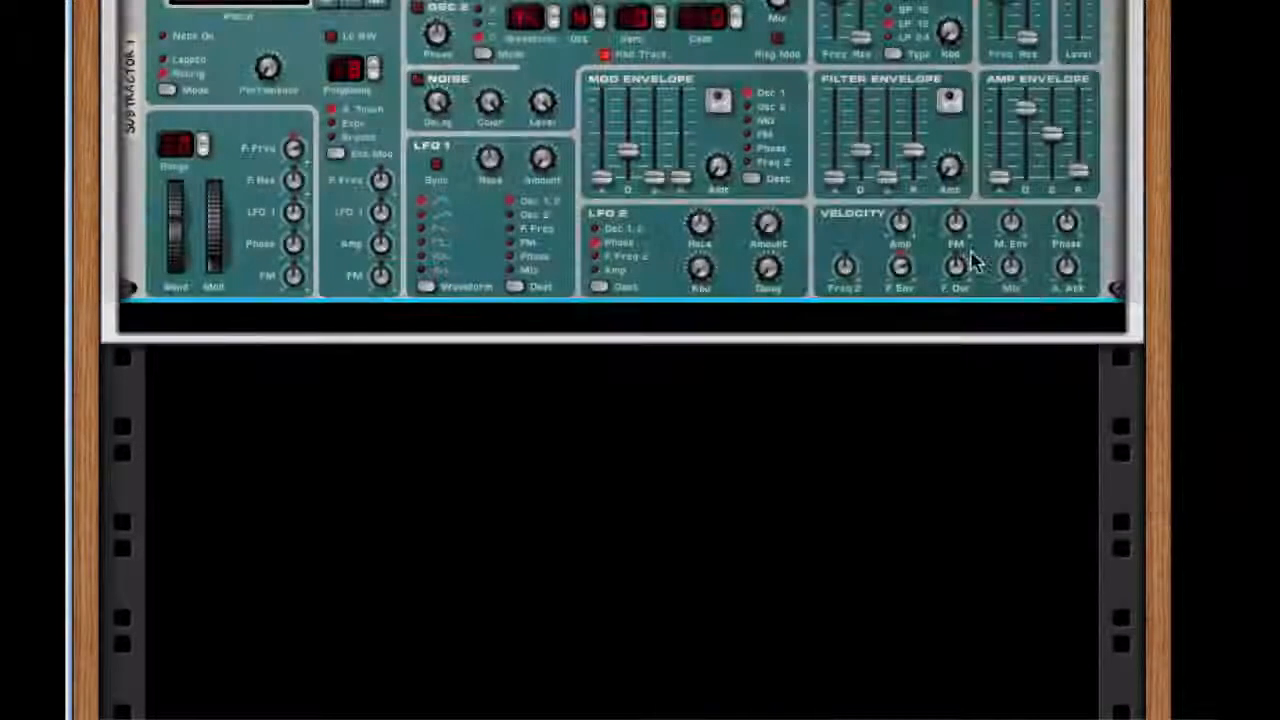
{"action": "right_click", "coordinate": [395, 130]}
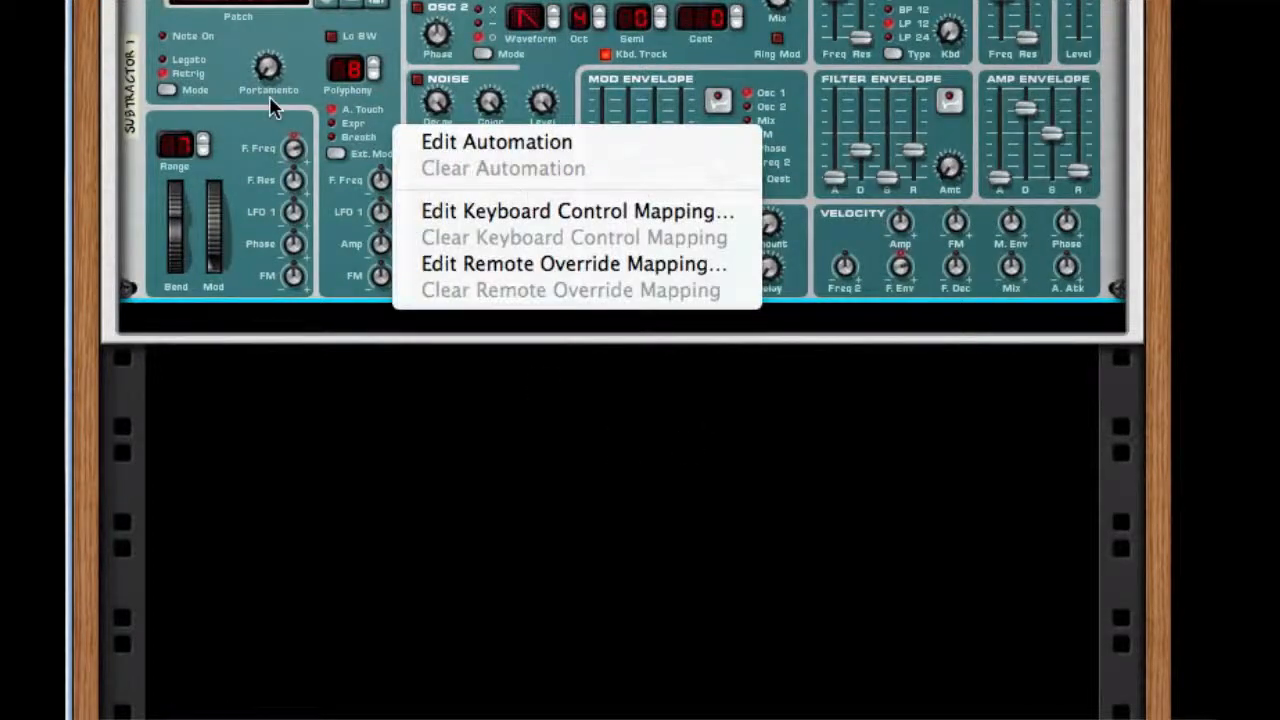
{"action": "right_click", "coordinate": [274, 105]}
{"action": "right_click", "coordinate": [248, 122]}
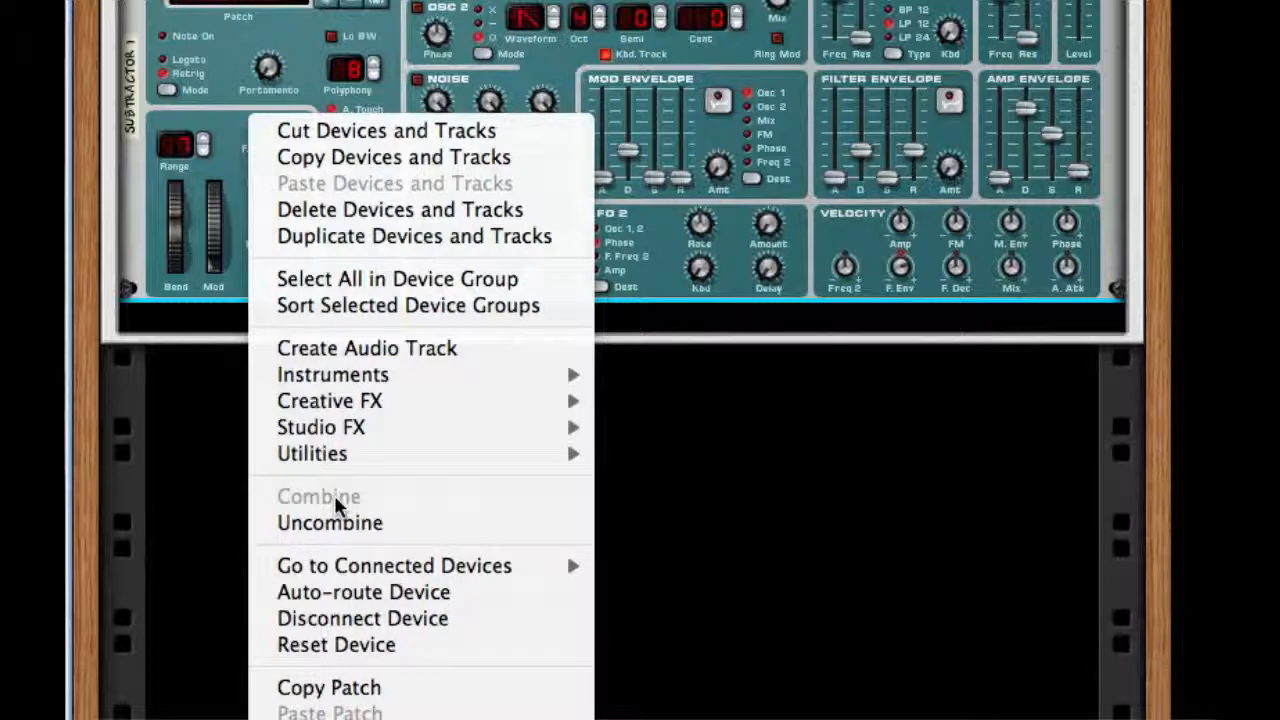
{"action": "left_click", "coordinate": [331, 645]}
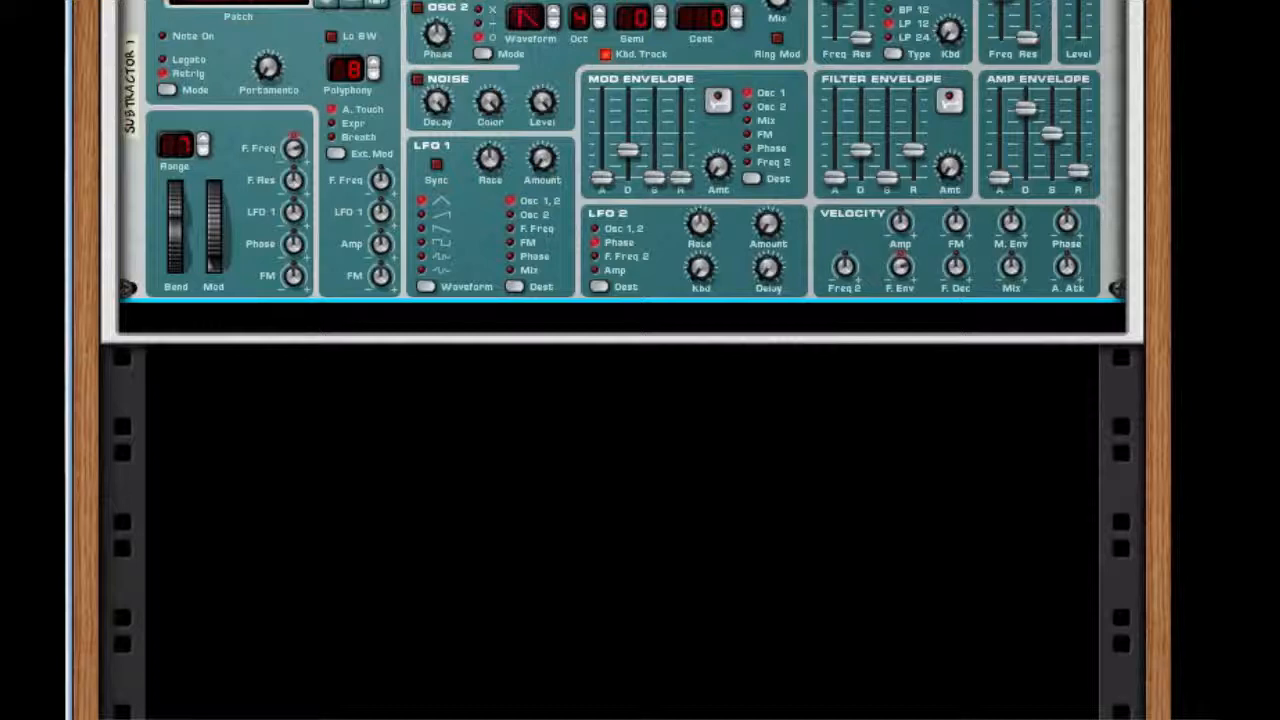
Enable the SubTractor's Osc 2 and set its phase mode to X, waveform to 9 and octave to 3.
{"action": "left_click", "coordinate": [415, 9]}
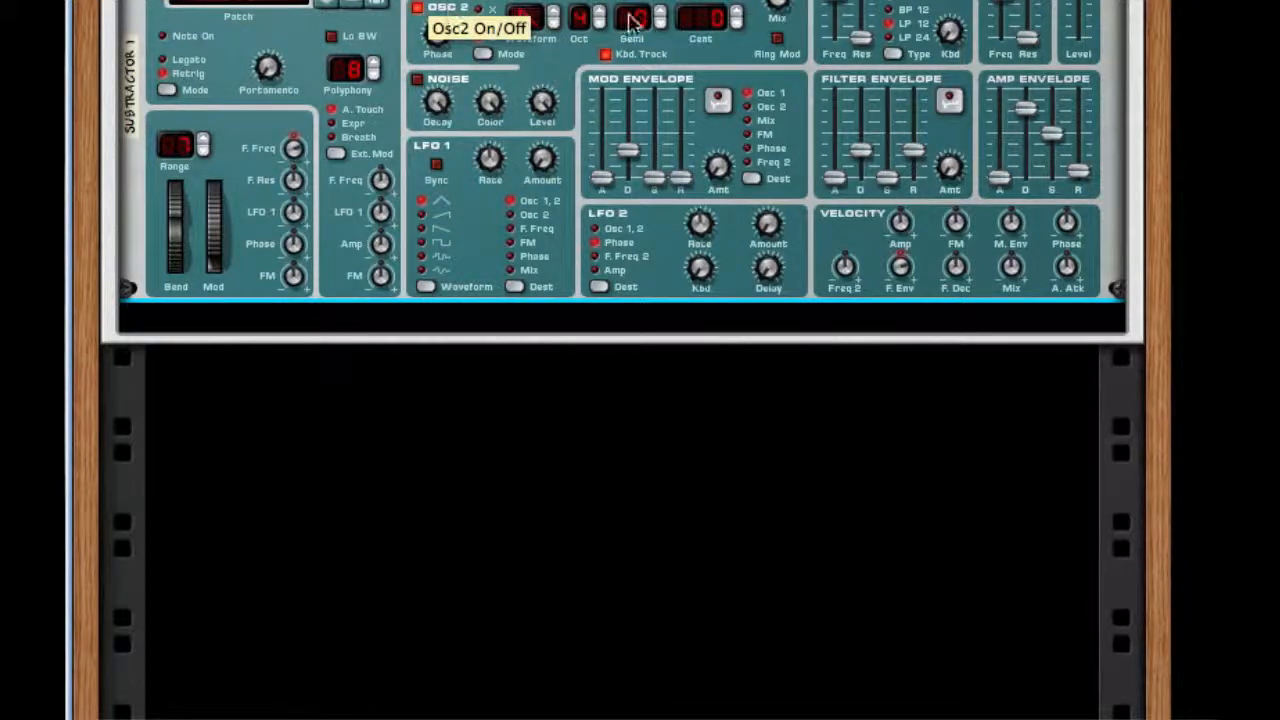
{"action": "left_click", "coordinate": [484, 55]}
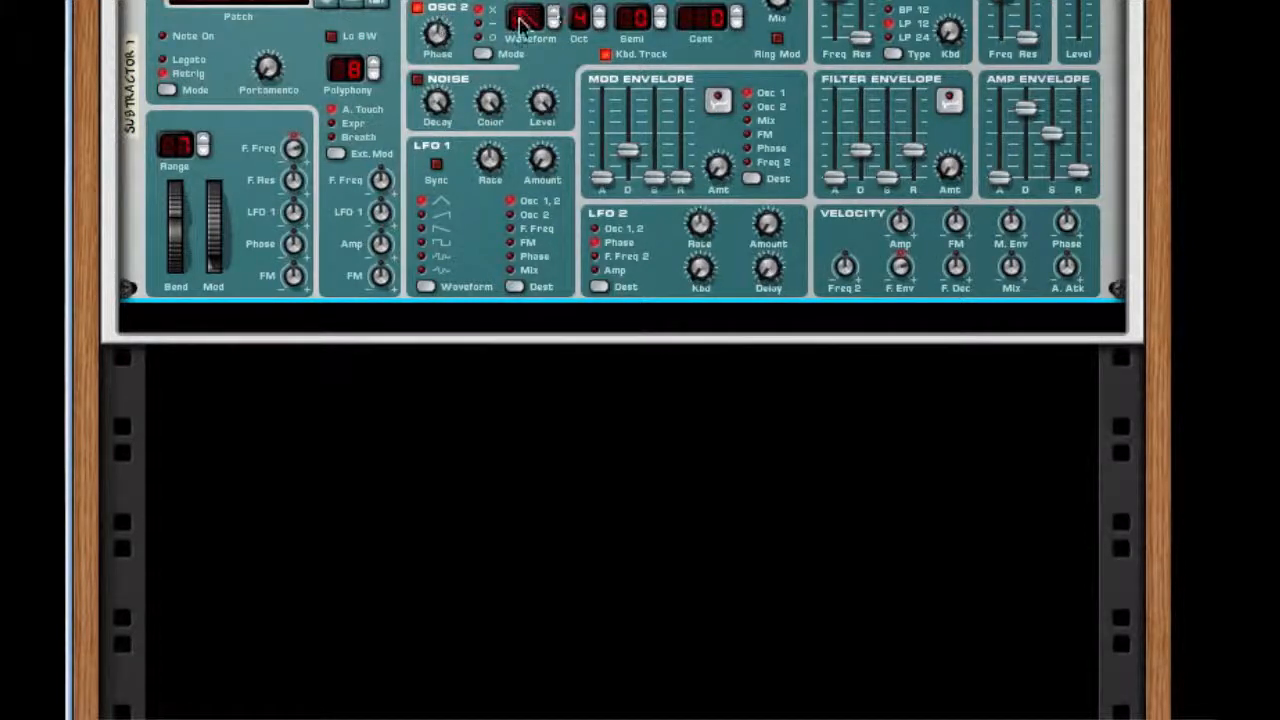
{"action": "left_click_drag", "start_coordinate": [520, 25], "coordinate": [529, 6]}
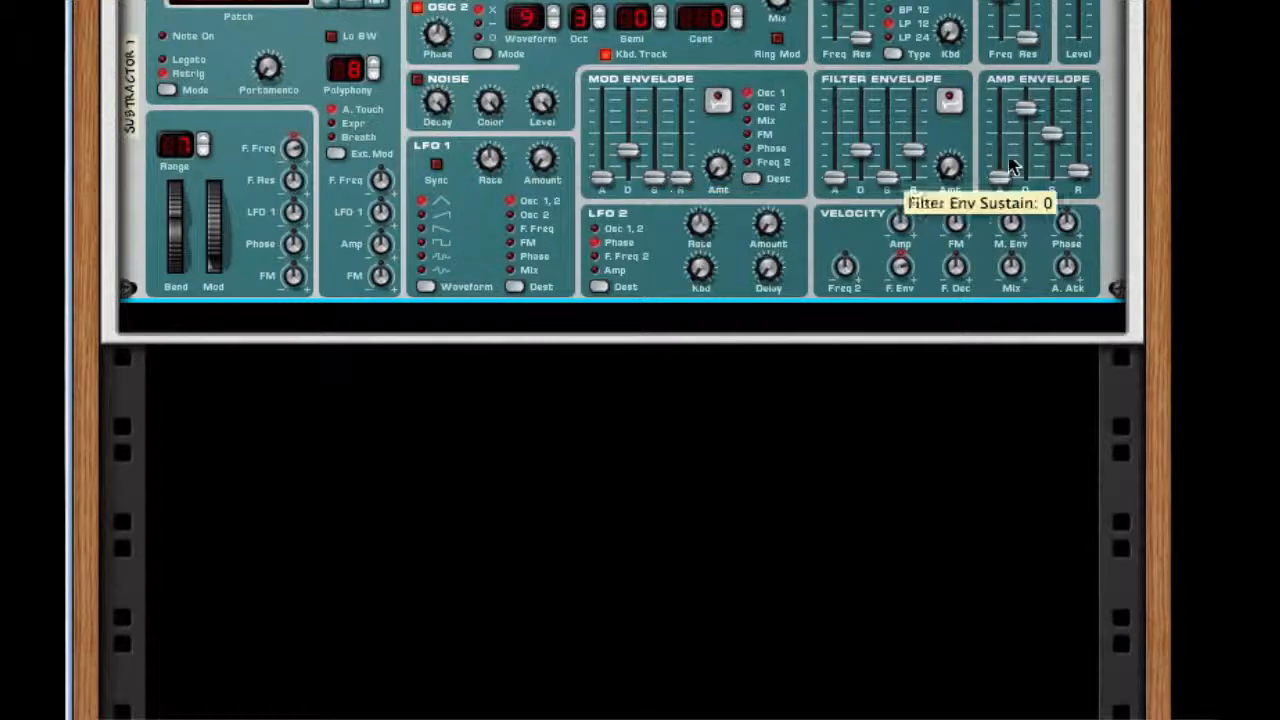
Set filter envelope decay to 0 with raised sustain and release, and amp envelope decay and sustain to maximum with raised attack and release.
{"action": "left_click_drag", "start_coordinate": [866, 165], "coordinate": [871, 320]}
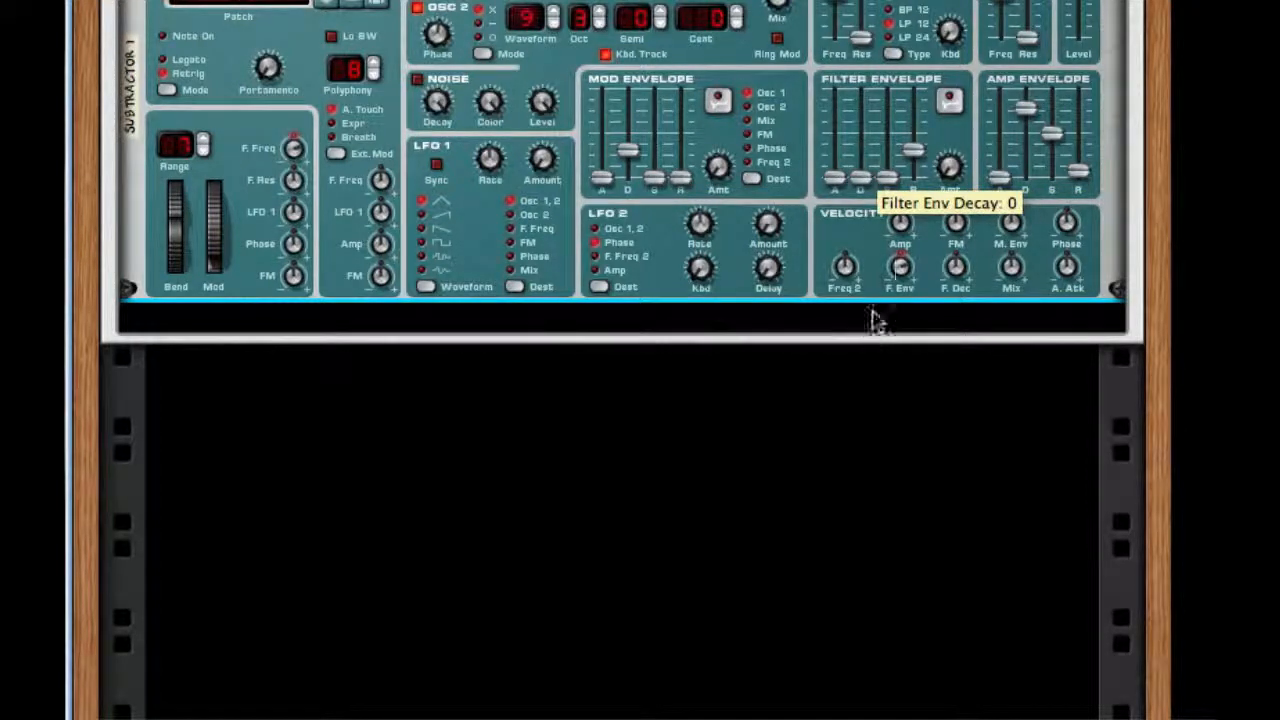
{"action": "left_click_drag", "start_coordinate": [889, 178], "coordinate": [926, 136]}
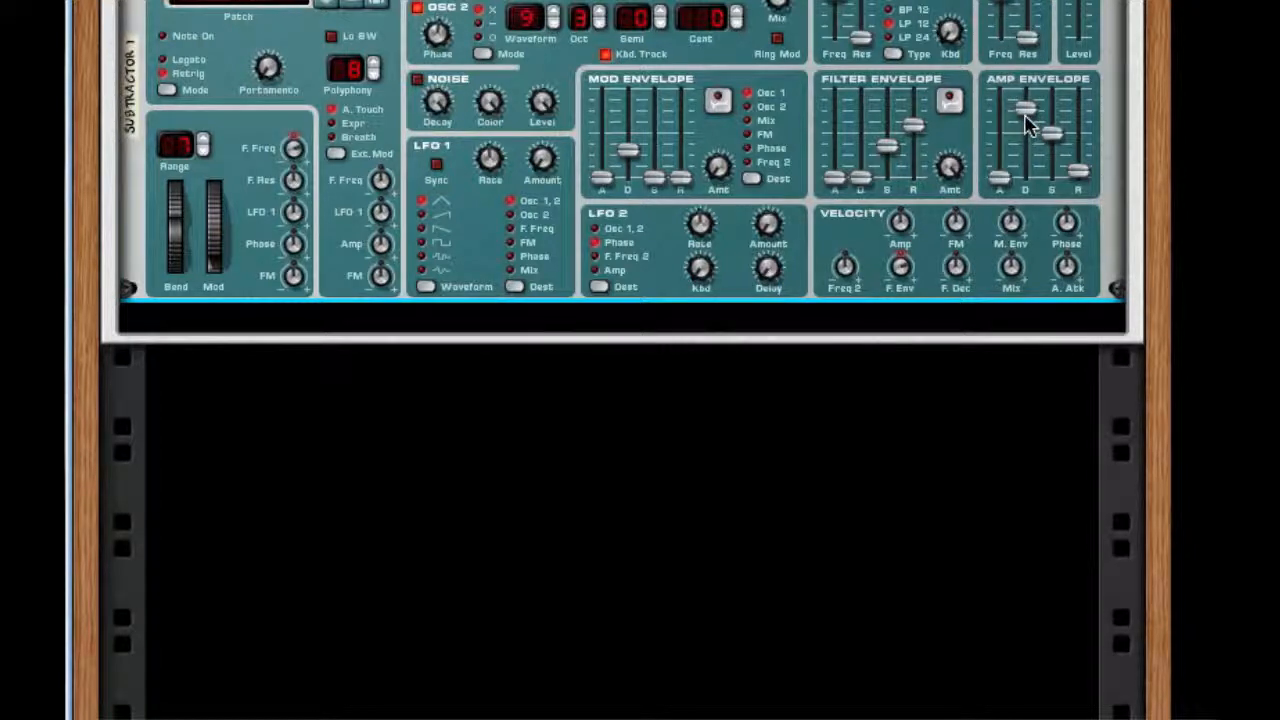
{"action": "left_click_drag", "start_coordinate": [1024, 117], "coordinate": [1050, 86]}
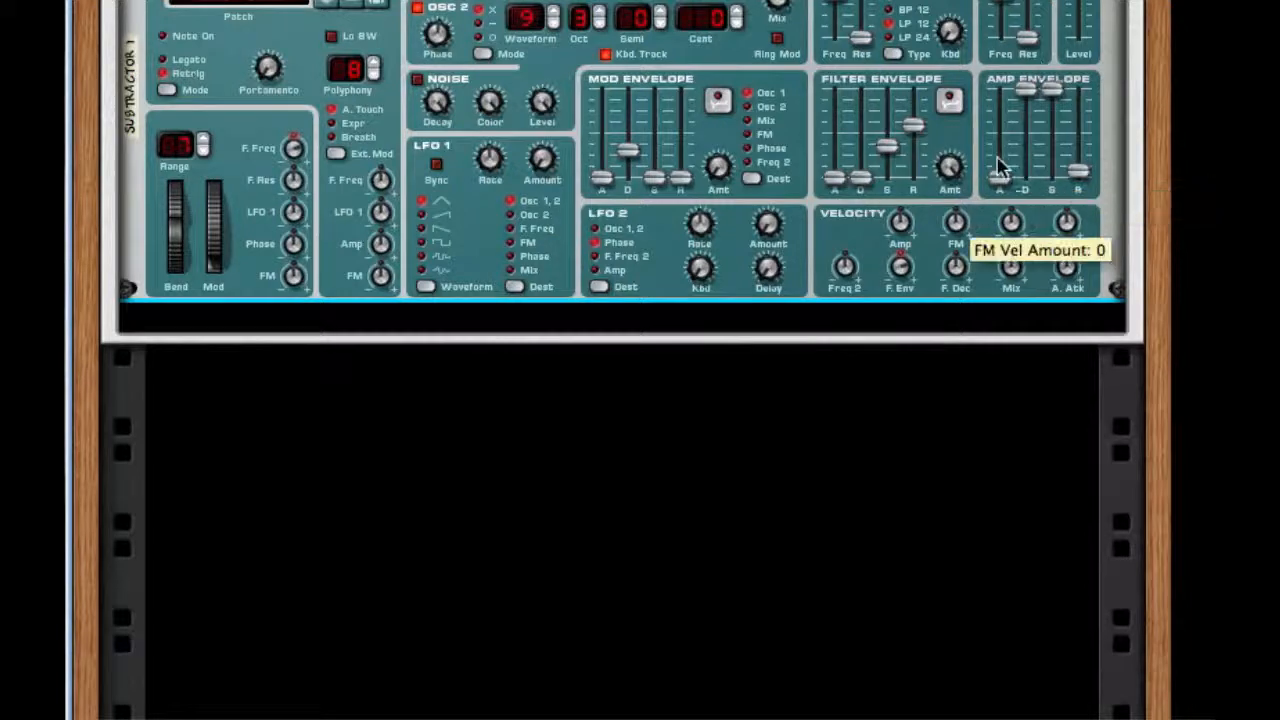
{"action": "left_click_drag", "start_coordinate": [1000, 168], "coordinate": [1000, 150]}
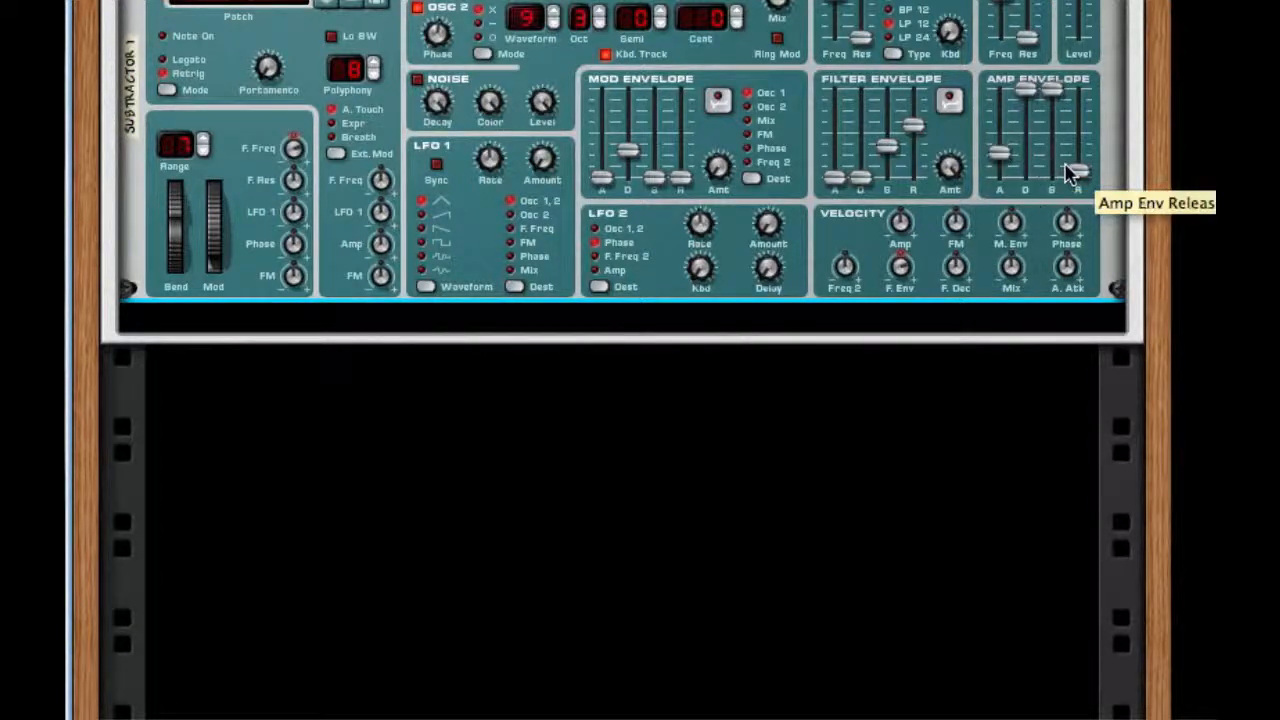
{"action": "left_click_drag", "start_coordinate": [1070, 172], "coordinate": [1078, 150]}
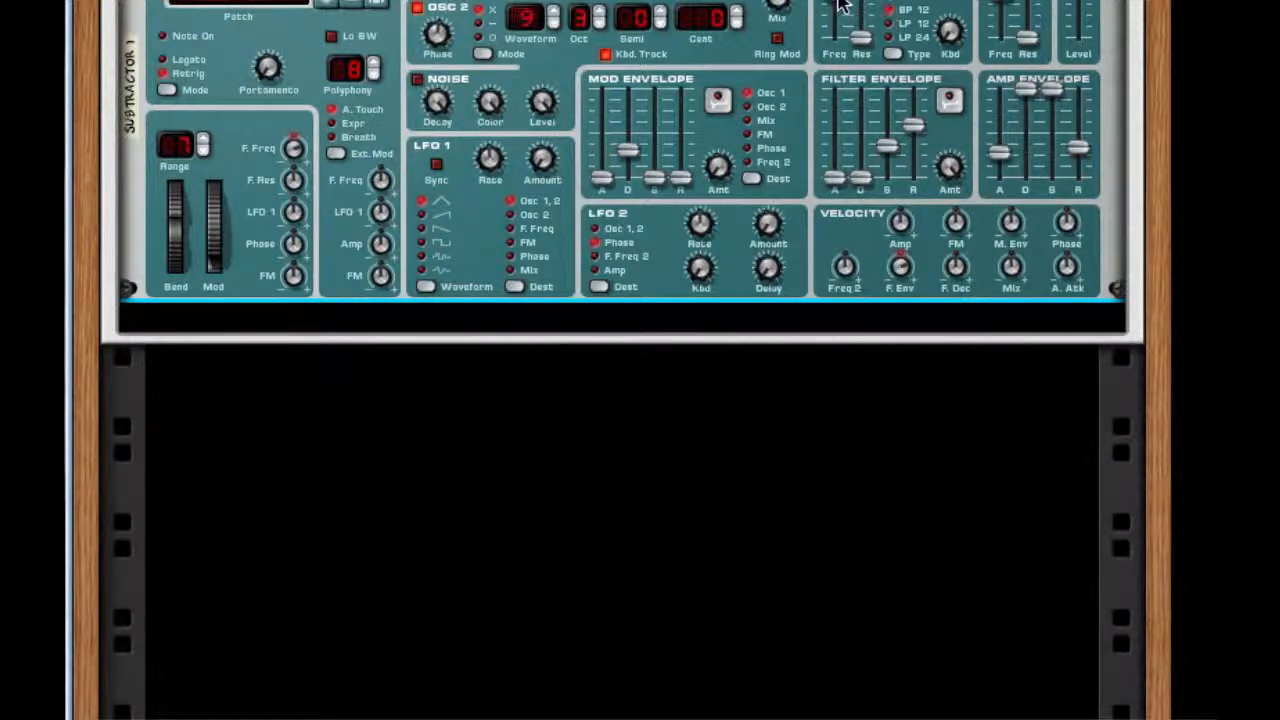
Set the SubTractor's Filter 1 to BP 12, lower its frequency, adjust keyboard tracking and raise the resonance slightly.
{"action": "mouse_move", "coordinate": [838, 14]}
{"action": "left_mouse_down"}
{"action": "mouse_move", "coordinate": [838, 30]}
{"action": "mouse_move", "coordinate": [838, 15]}
{"action": "left_mouse_up"}
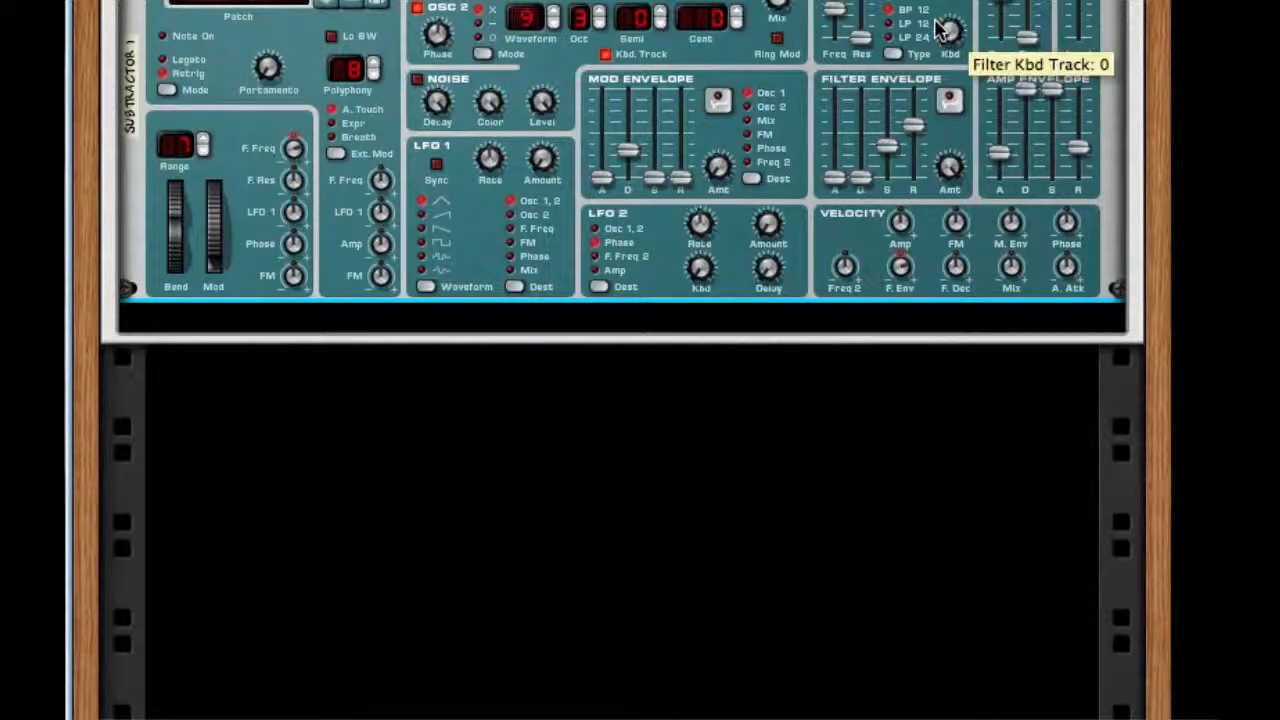
{"action": "left_click_drag", "start_coordinate": [946, 32], "coordinate": [946, 24]}
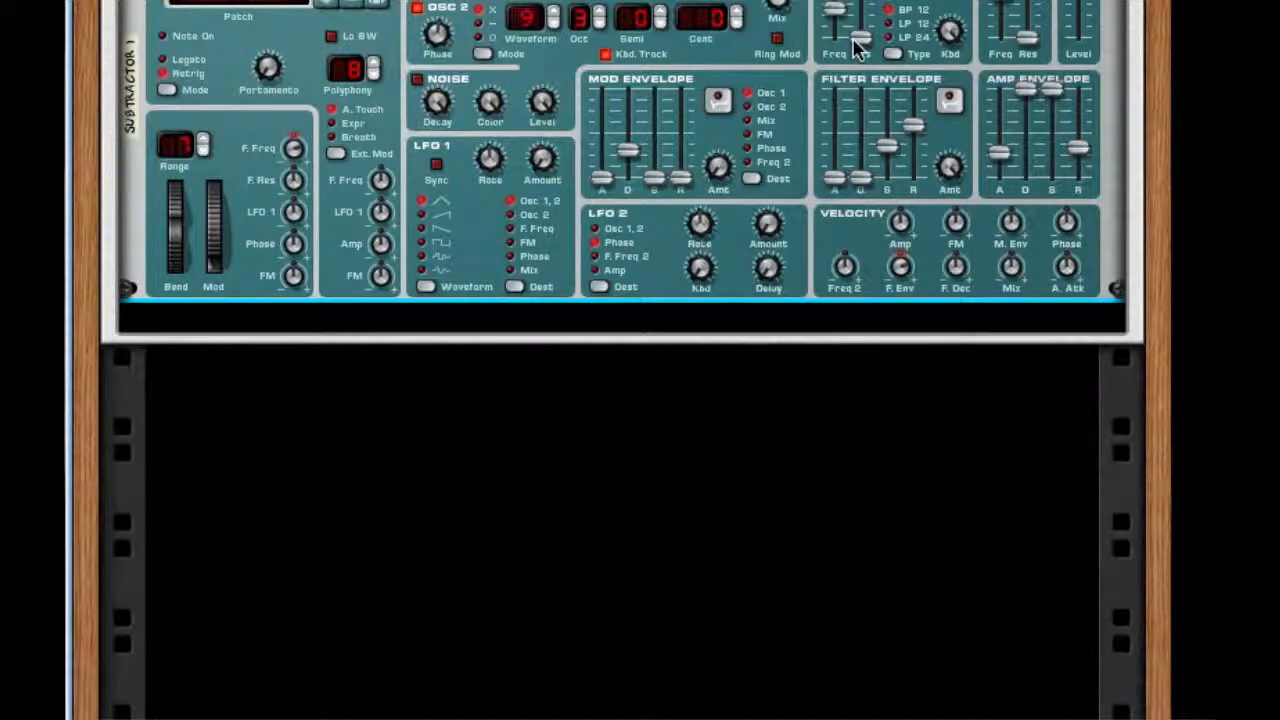
{"action": "left_click_drag", "start_coordinate": [855, 45], "coordinate": [855, 30]}
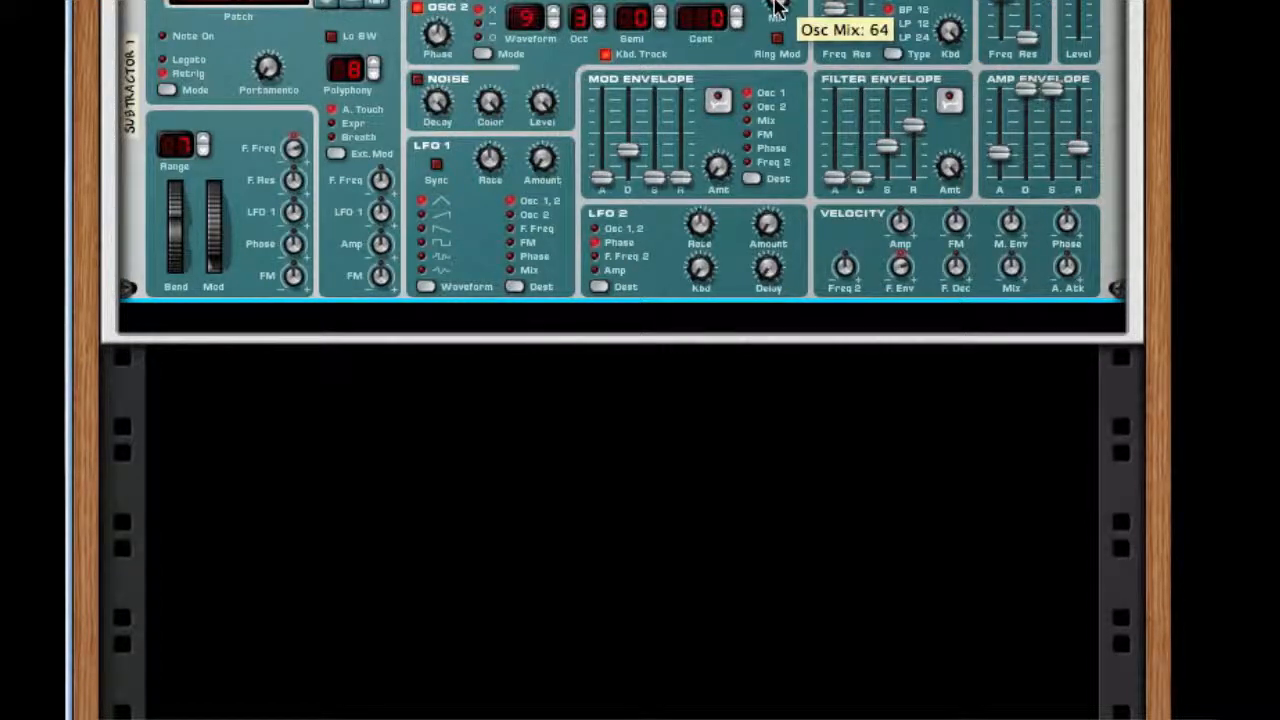
Add an MClass Equalizer below the SubTractor and enable its Lo Cut and Lo Shelf bands.
{"action": "right_click", "coordinate": [782, 240]}
{"action": "mouse_move", "coordinate": [1055, 444]}
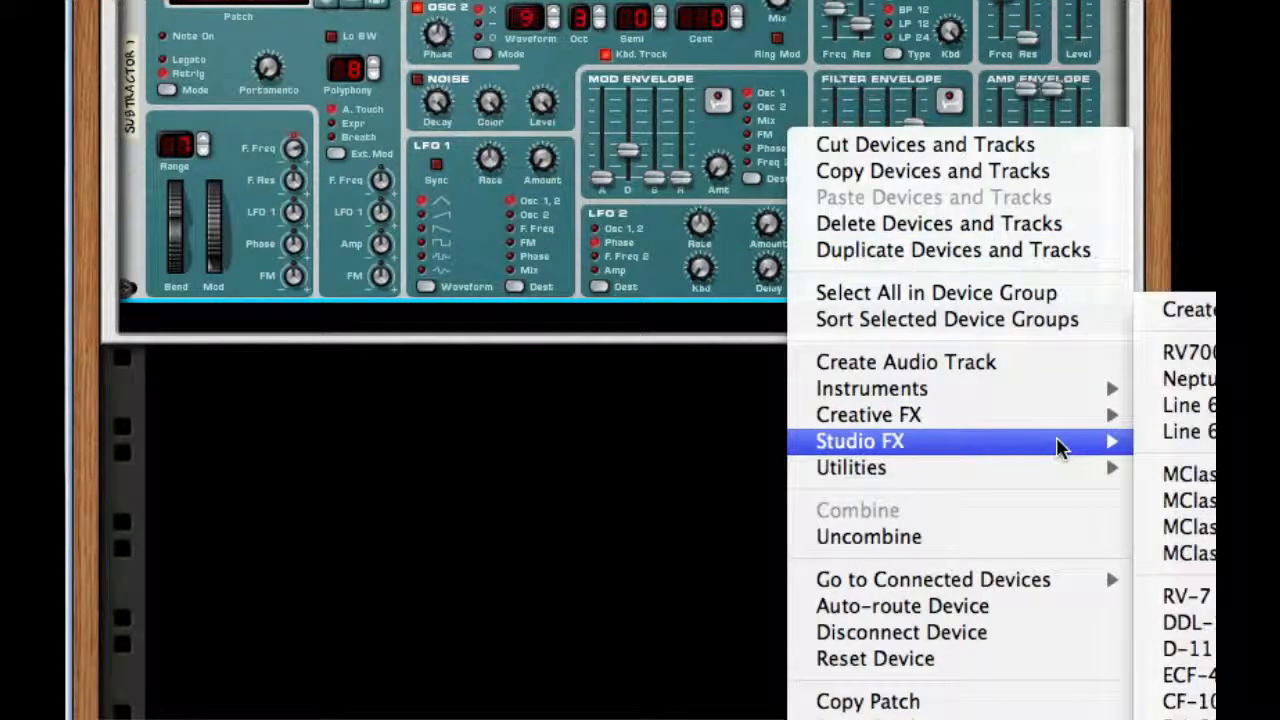
{"action": "left_click", "coordinate": [1185, 474]}
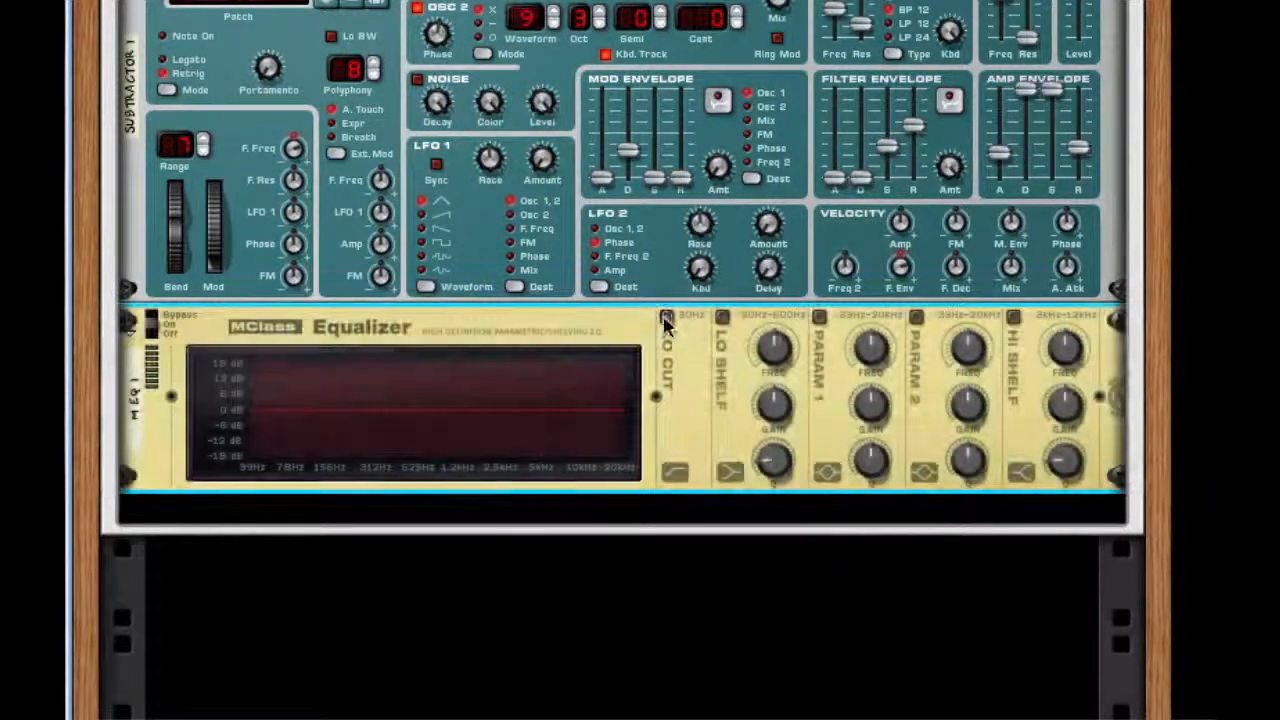
{"action": "left_click", "coordinate": [666, 317]}
{"action": "left_click", "coordinate": [722, 317]}
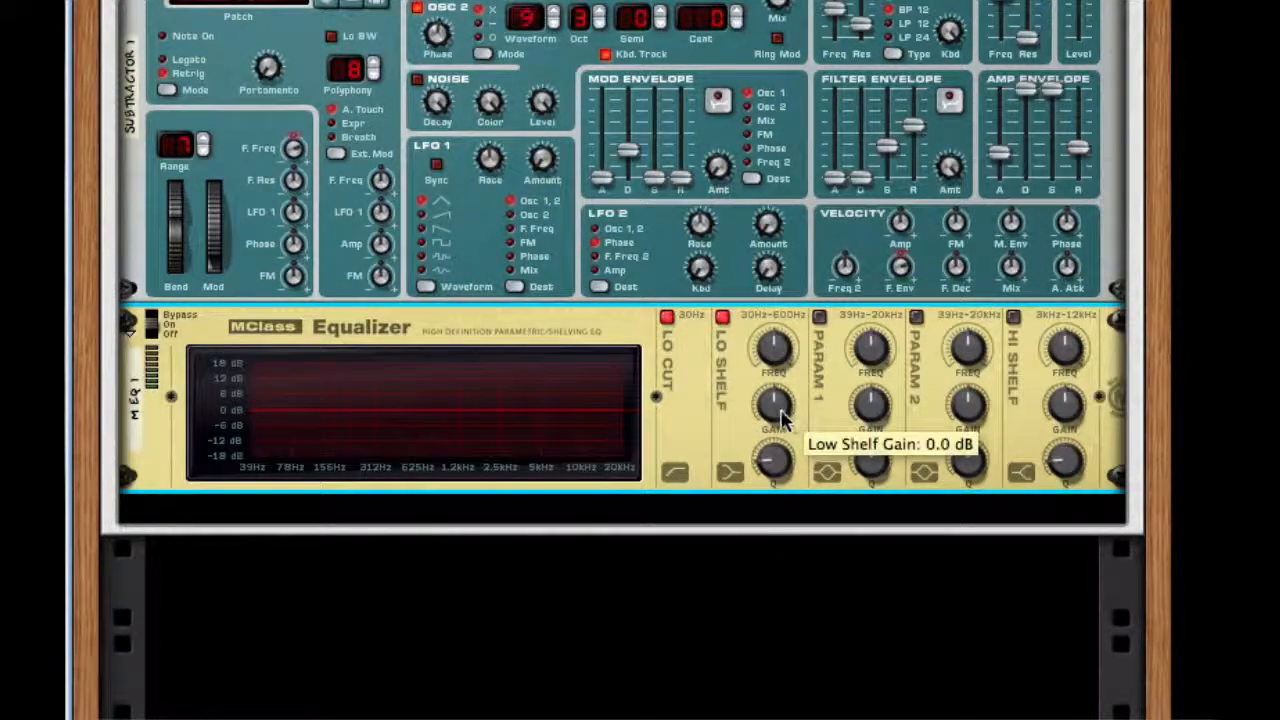
Set the low shelf's gain and Q to minimum with a raised frequency, and enable Param 1 with -18.3 dB gain, low frequency and minimum Q.
{"action": "left_click_drag", "start_coordinate": [781, 418], "coordinate": [789, 674]}
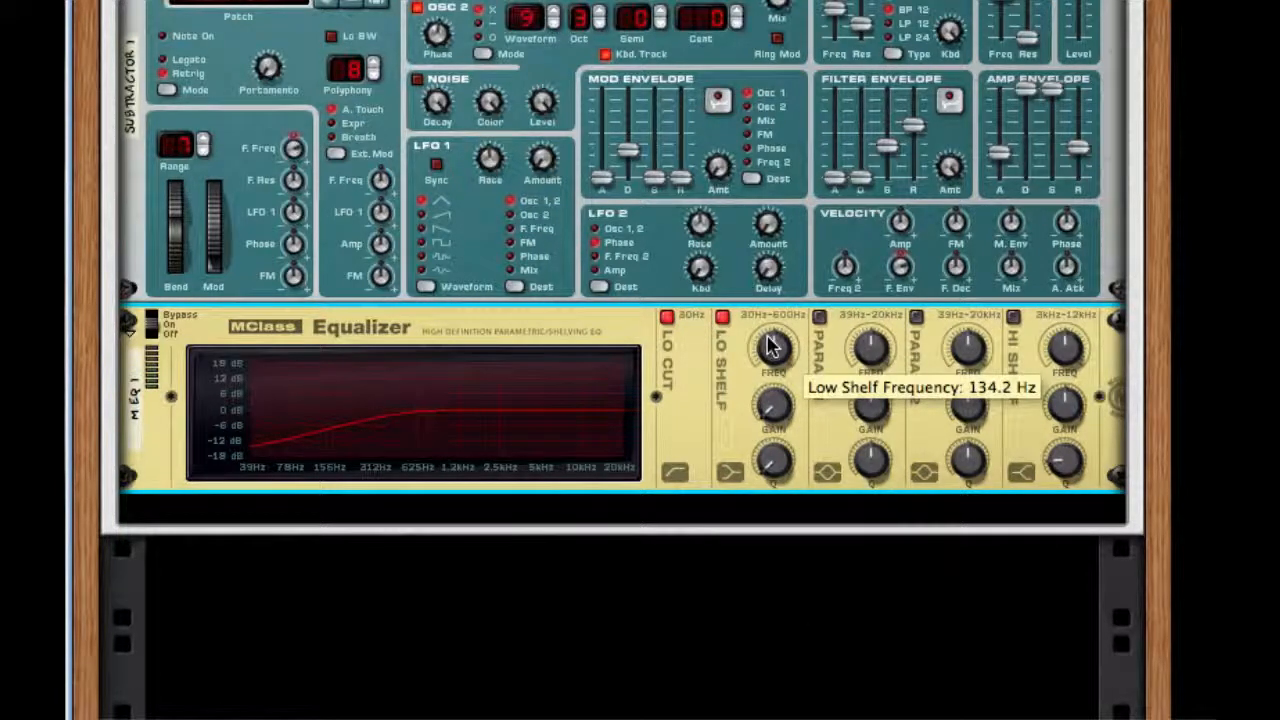
{"action": "left_click_drag", "start_coordinate": [771, 345], "coordinate": [783, 230]}
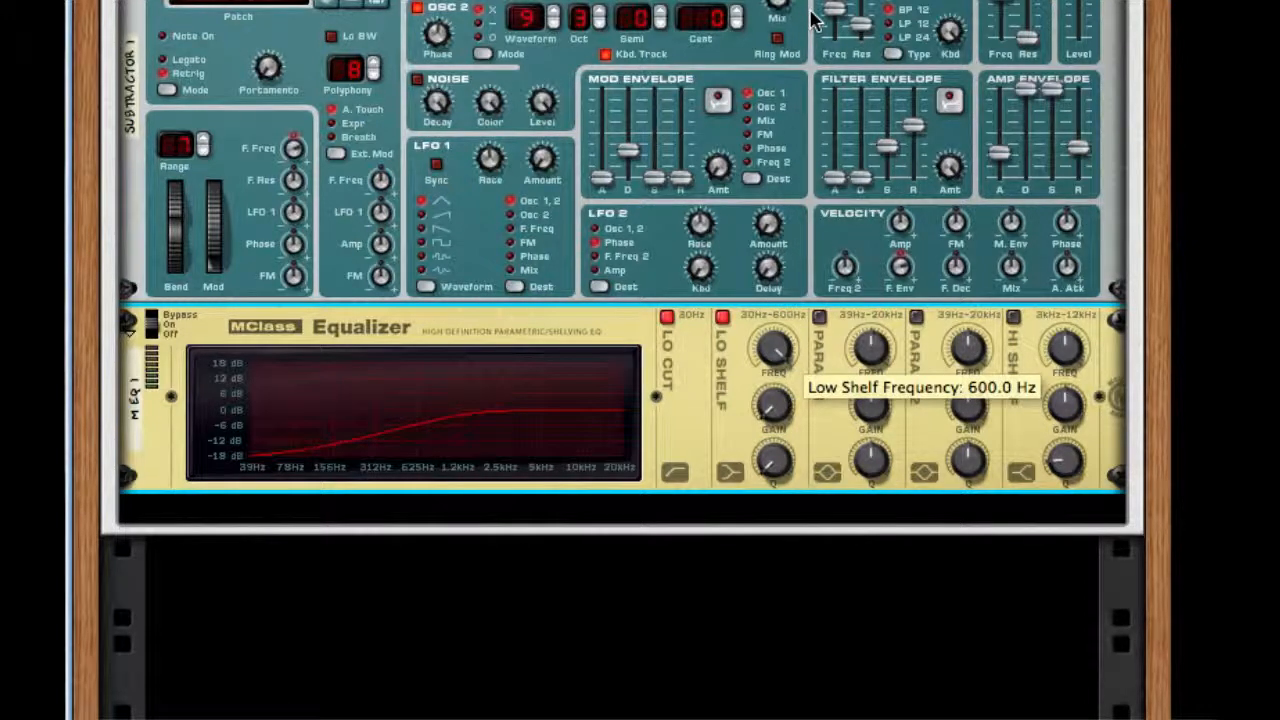
{"action": "left_click", "coordinate": [819, 316]}
{"action": "left_click_drag", "start_coordinate": [870, 405], "coordinate": [843, 491]}
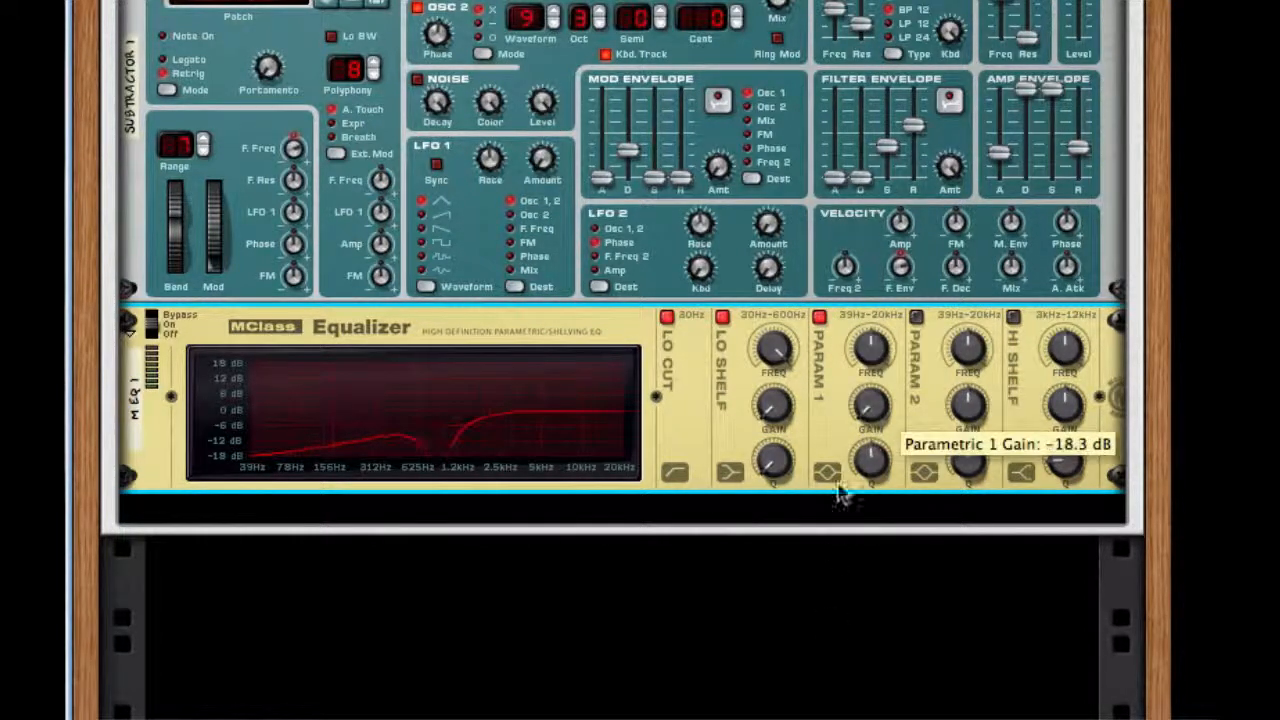
{"action": "left_click_drag", "start_coordinate": [870, 347], "coordinate": [840, 548]}
{"action": "left_click_drag", "start_coordinate": [776, 346], "coordinate": [765, 456]}
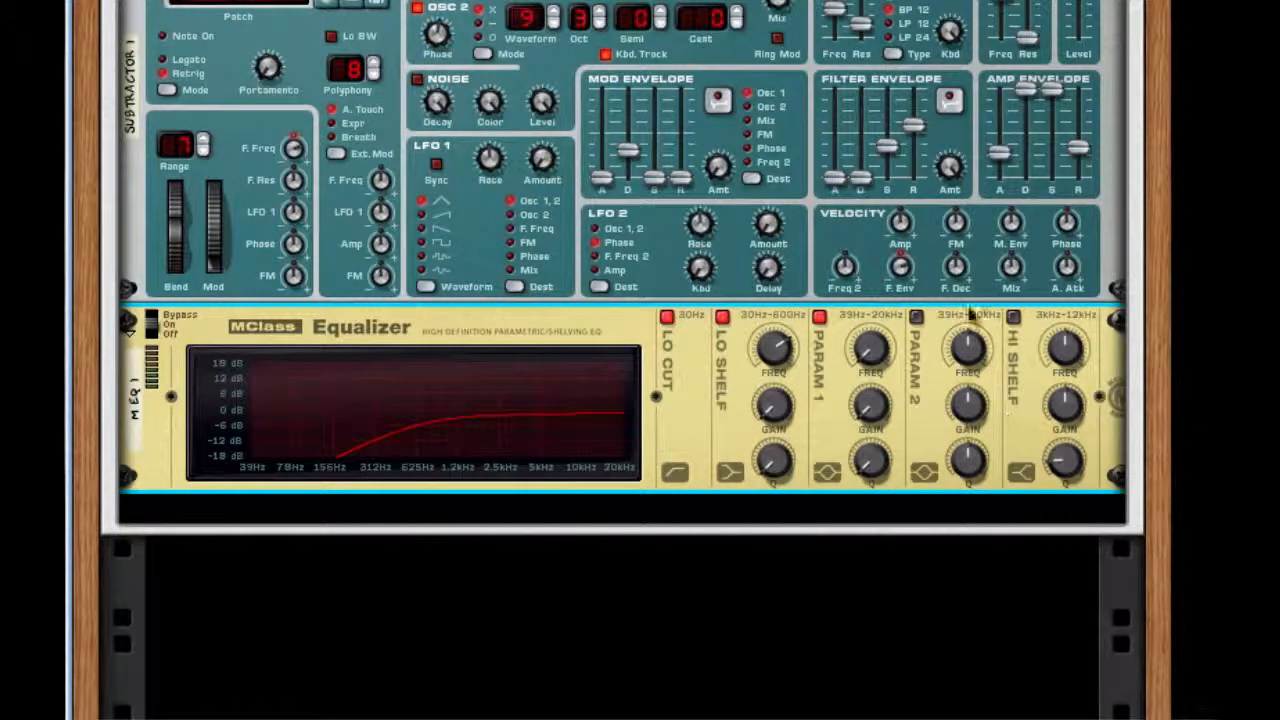
Add a Pulveriser effect below the MClass Equalizer in the Combinator.
{"action": "right_click", "coordinate": [1075, 380]}
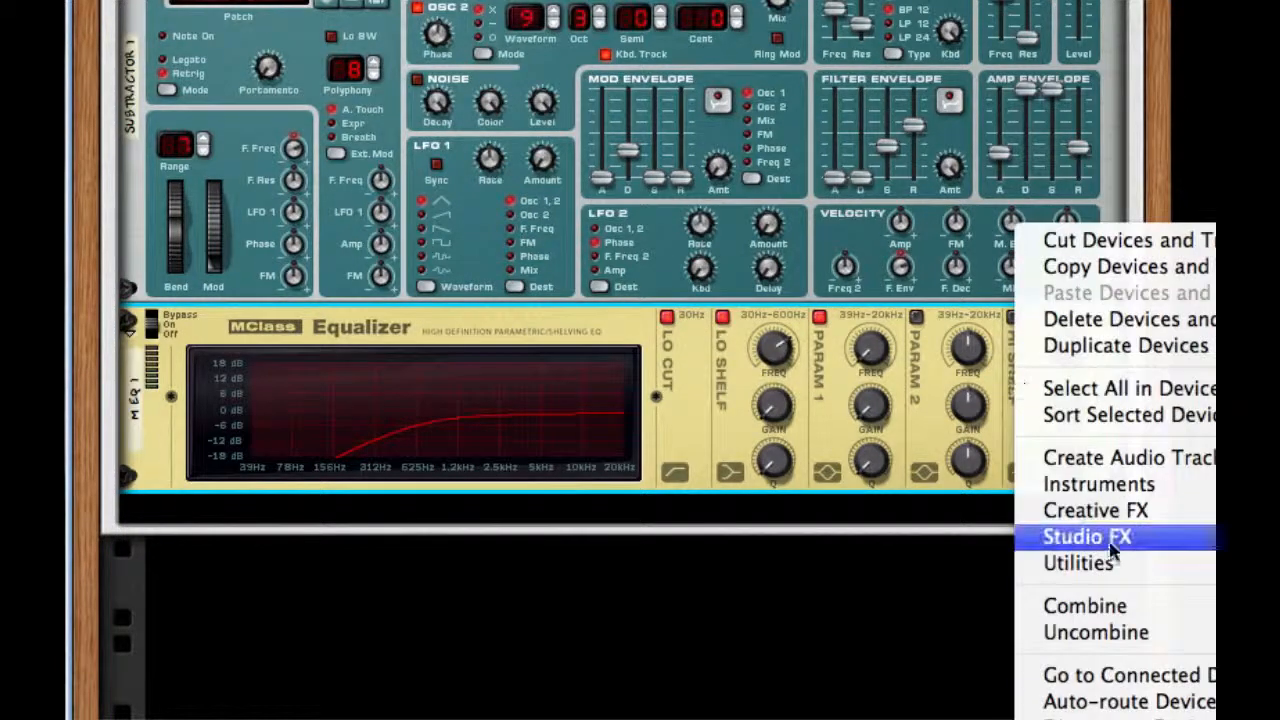
{"action": "left_click", "coordinate": [1240, 515]}
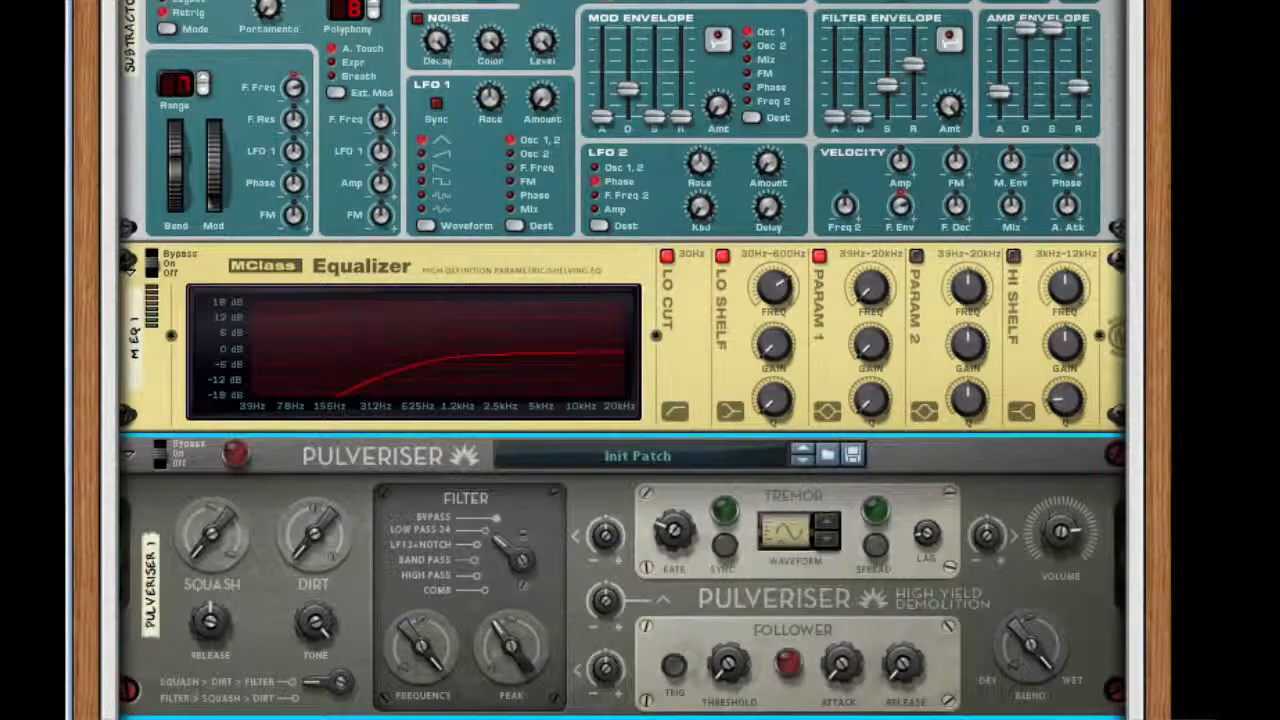
{"action": "scroll", "coordinate": [262, 446], "scroll_direction": "down", "scroll_amount": 7}
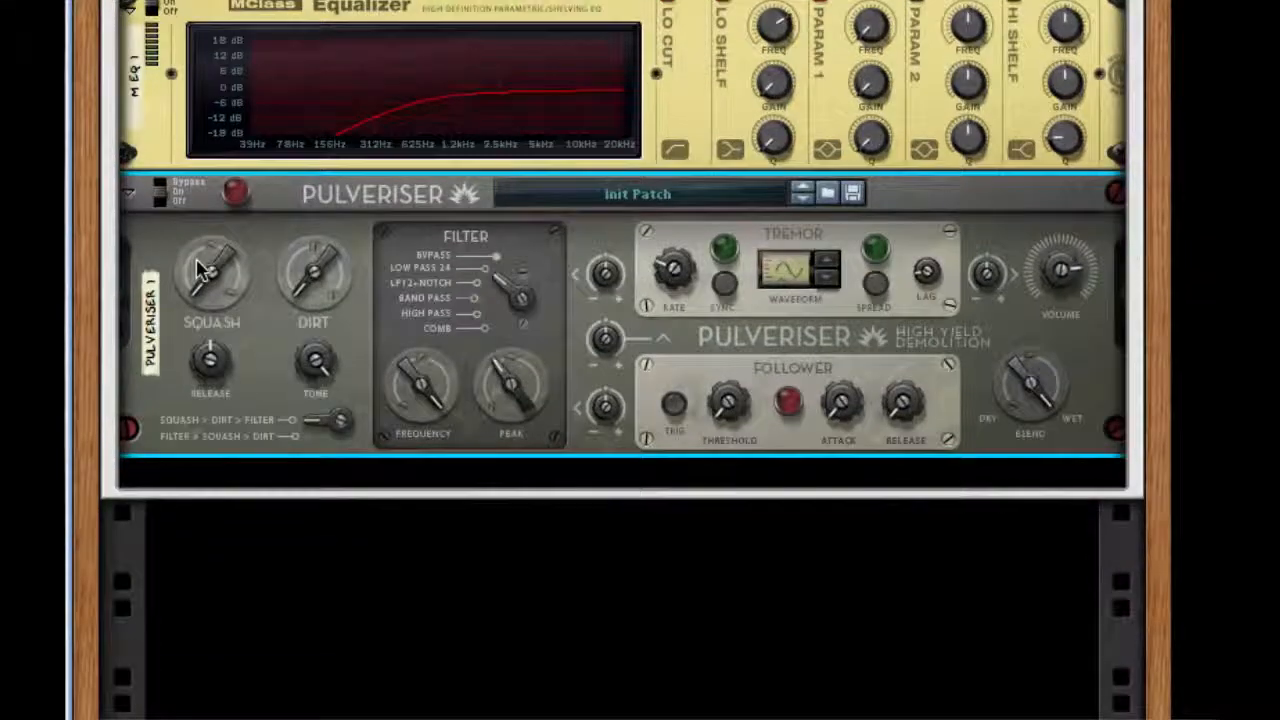
Raise the Pulveriser's Squash and Dirt, and set its filter to Comb with a lower frequency.
{"action": "left_click_drag", "start_coordinate": [196, 262], "coordinate": [201, 103]}
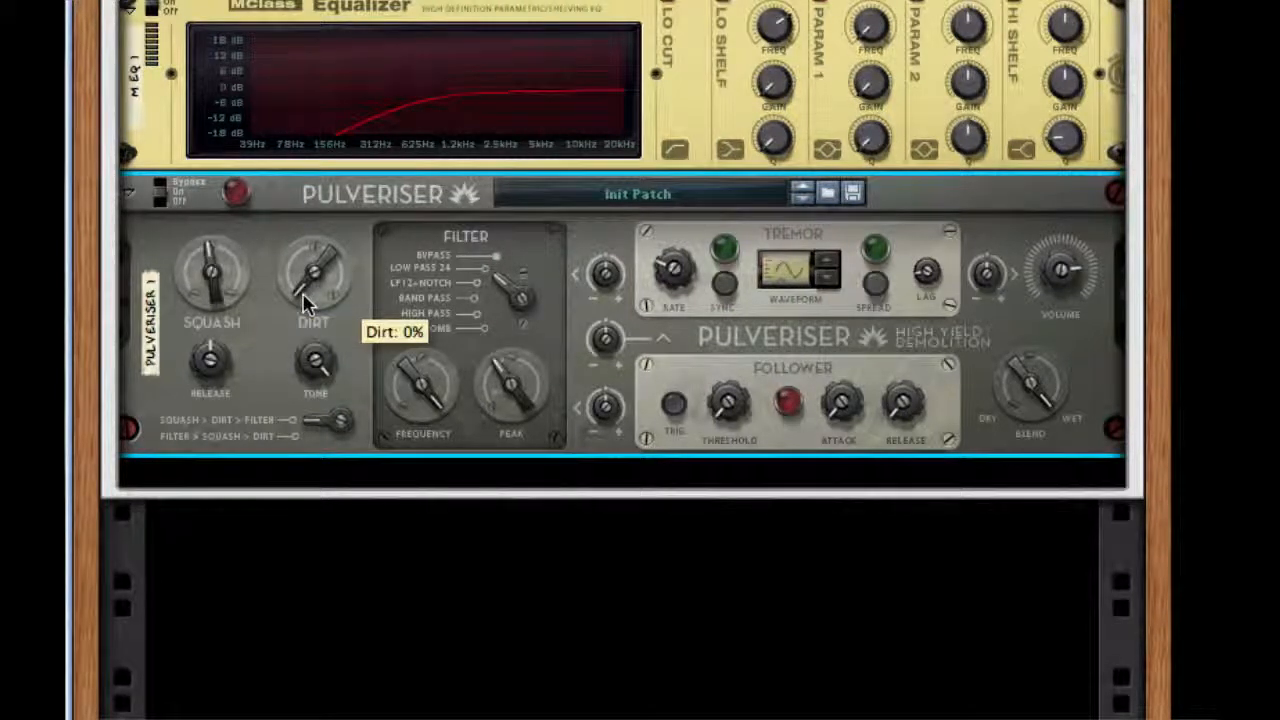
{"action": "left_click_drag", "start_coordinate": [305, 303], "coordinate": [320, 200]}
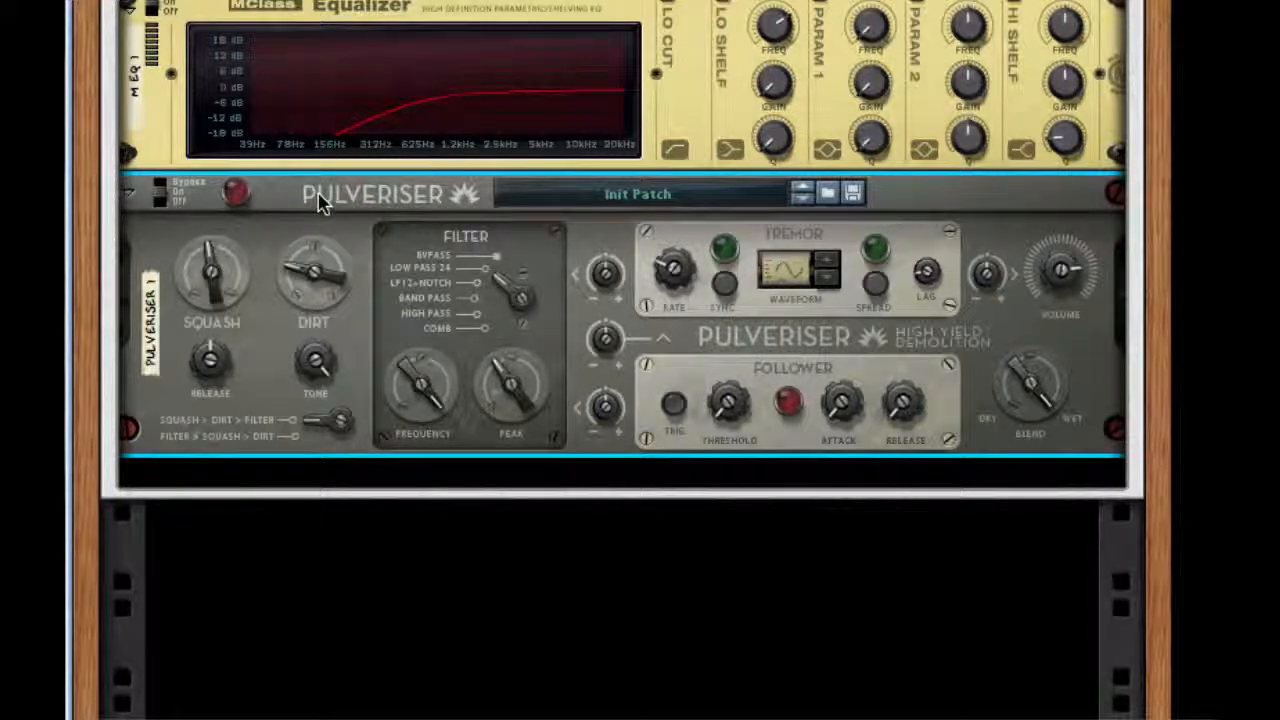
{"action": "left_click_drag", "start_coordinate": [437, 393], "coordinate": [433, 490]}
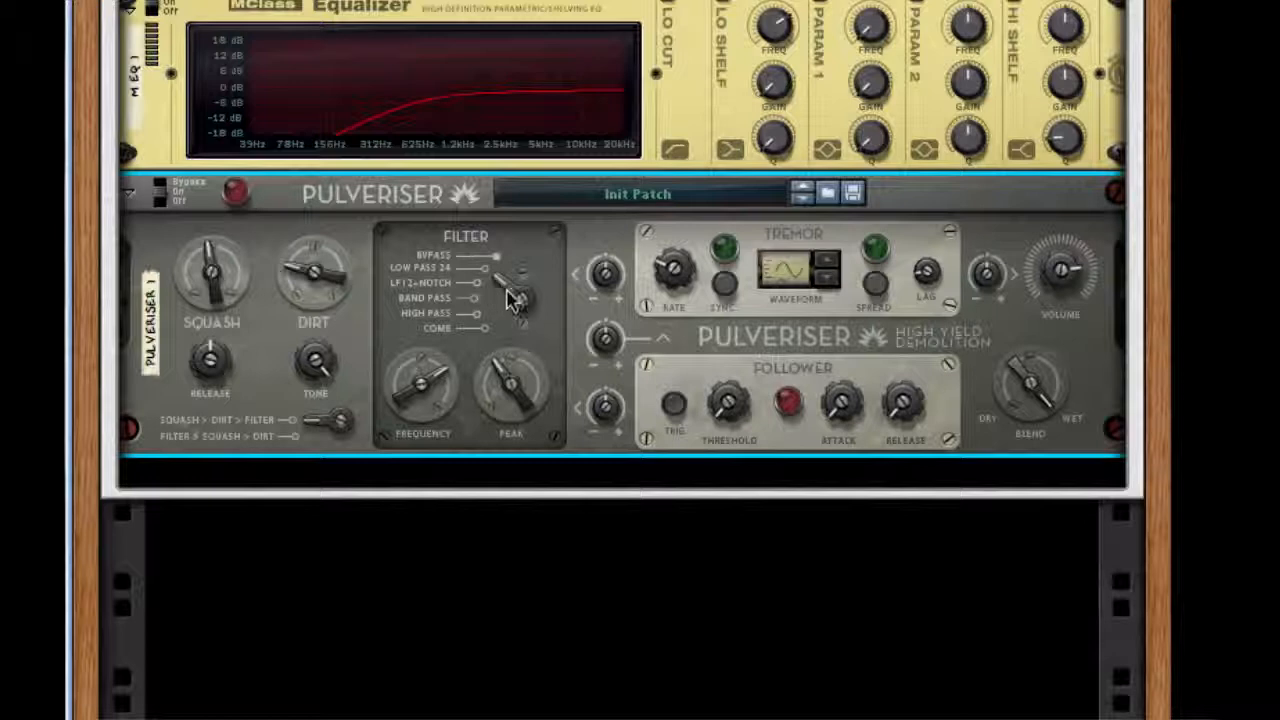
{"action": "left_click_drag", "start_coordinate": [512, 298], "coordinate": [508, 366]}
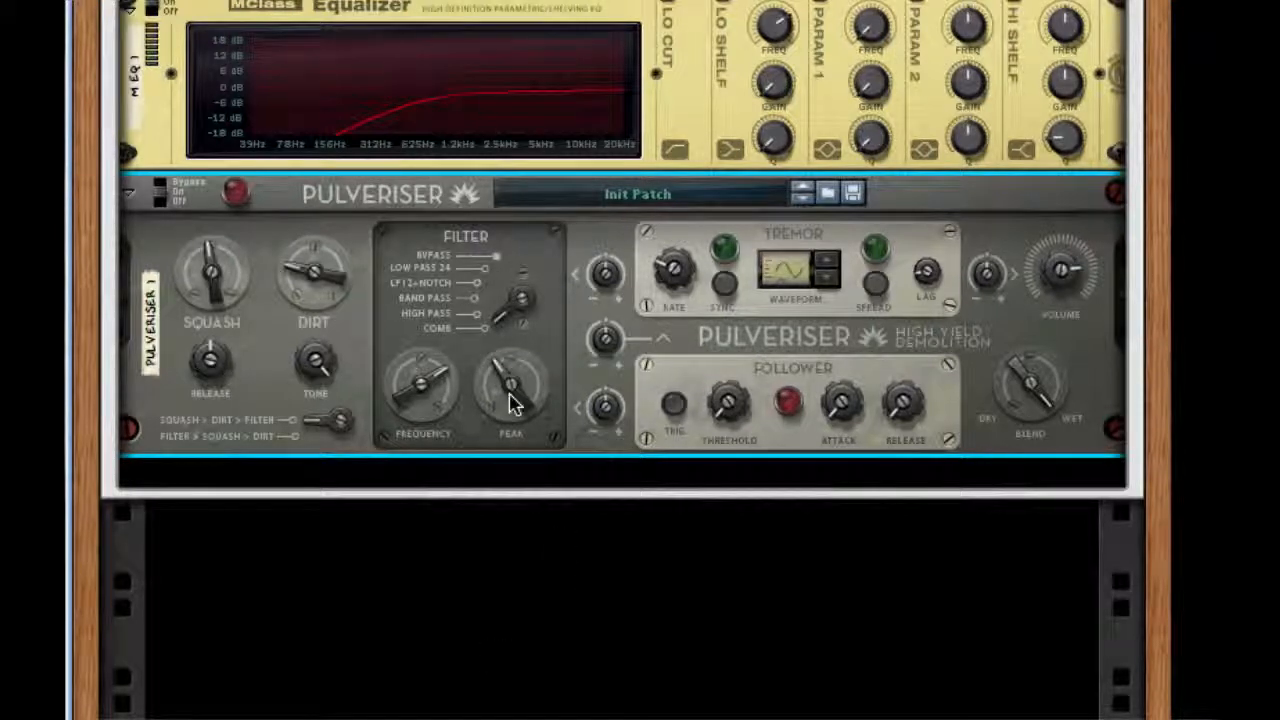
Set the Pulveriser's Tremor to Frequency amount to about 35%, raise the tremor rate and enable Spread.
{"action": "mouse_move", "coordinate": [198, 301]}
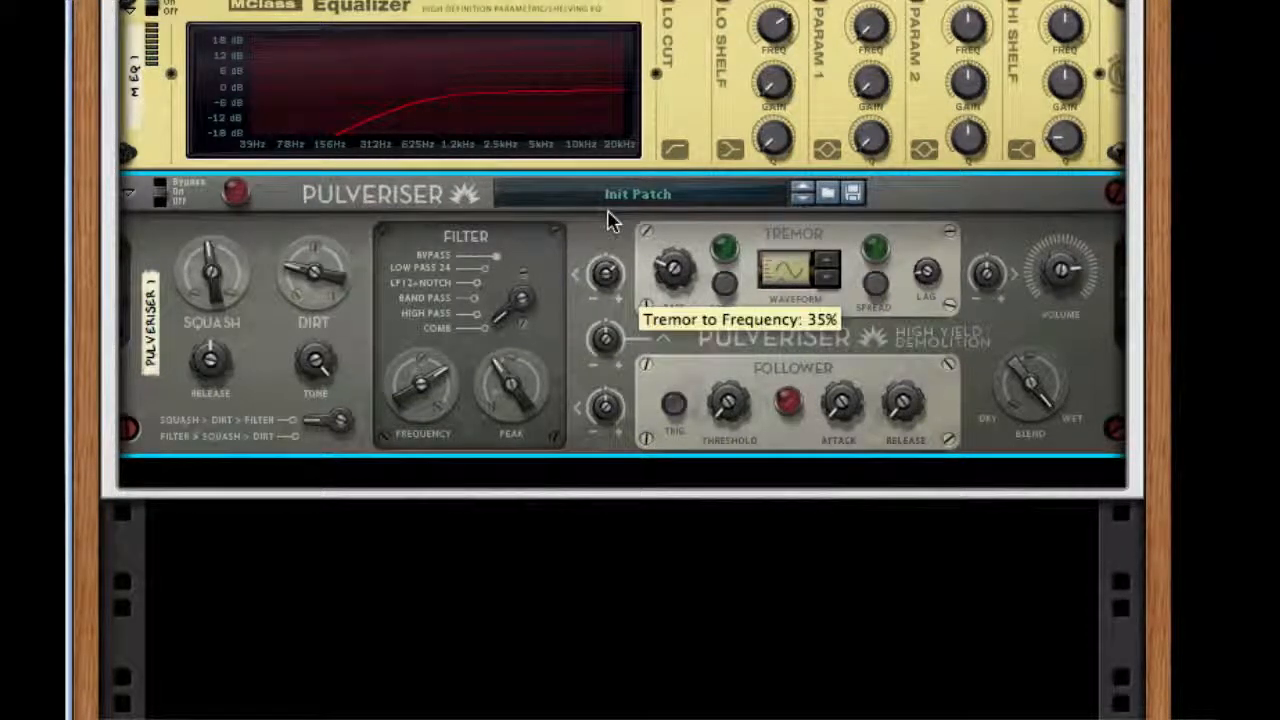
{"action": "left_click_drag", "start_coordinate": [608, 205], "coordinate": [608, 204]}
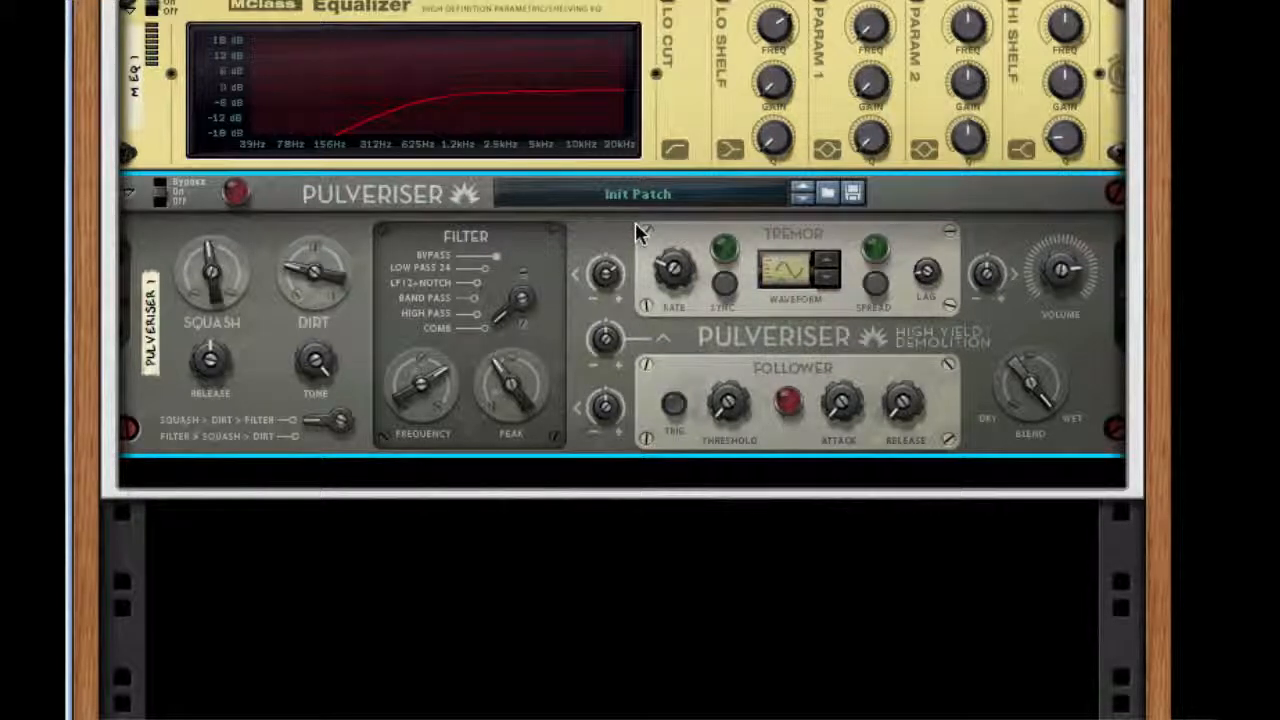
{"action": "left_click_drag", "start_coordinate": [664, 276], "coordinate": [662, 62]}
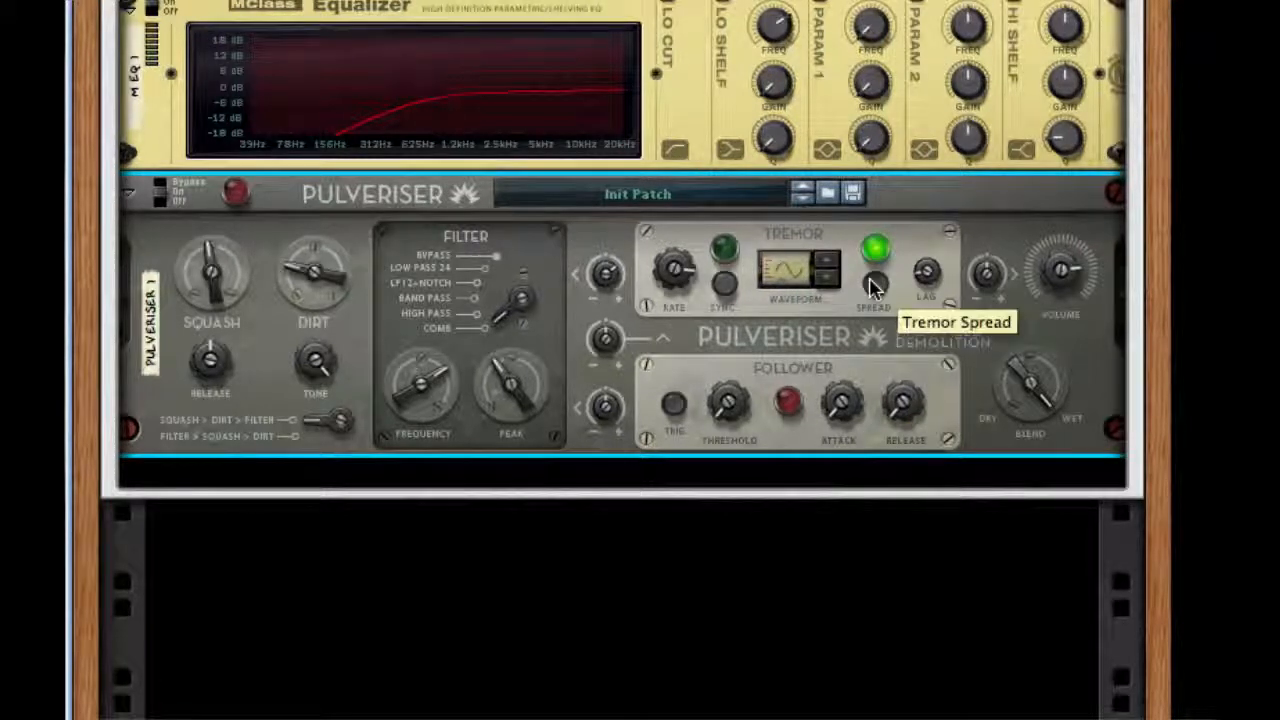
Set Follower to Frequency to -27% and Follower Attack to 39%, and raise the follower's threshold and release.
{"action": "left_click_drag", "start_coordinate": [612, 410], "coordinate": [615, 468]}
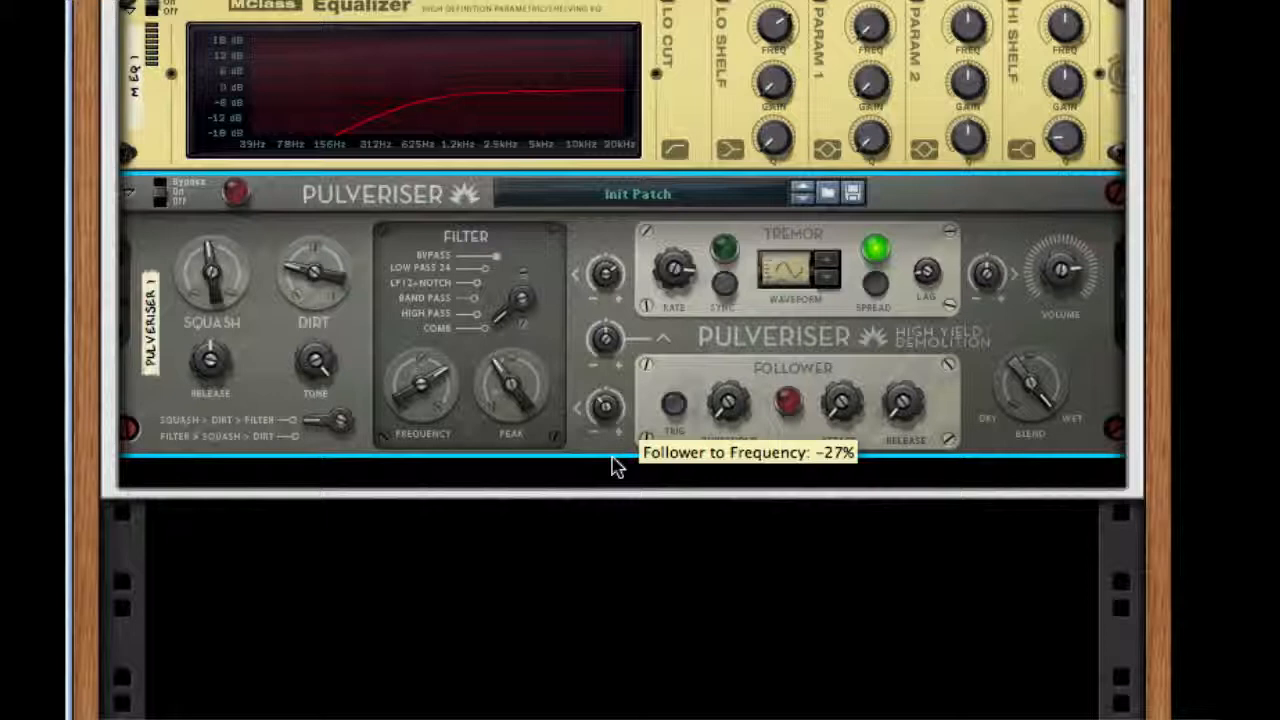
{"action": "left_click_drag", "start_coordinate": [729, 402], "coordinate": [729, 302]}
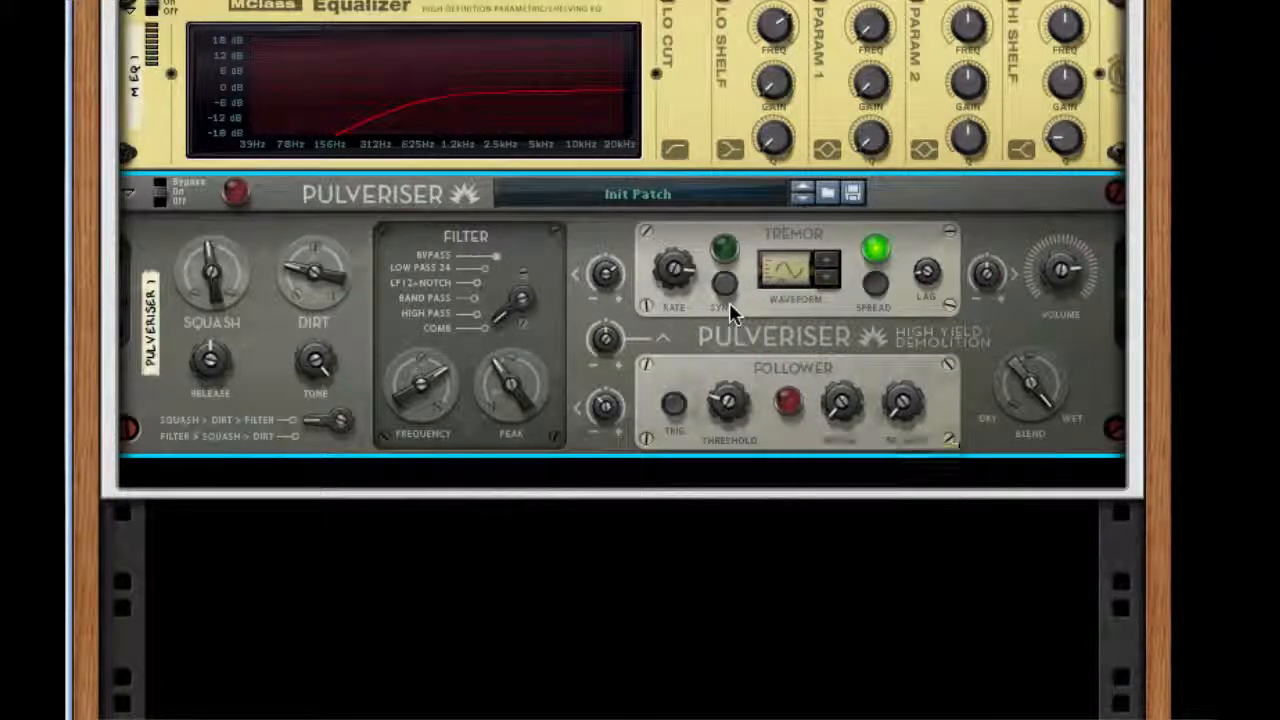
{"action": "left_click_drag", "start_coordinate": [843, 399], "coordinate": [842, 263]}
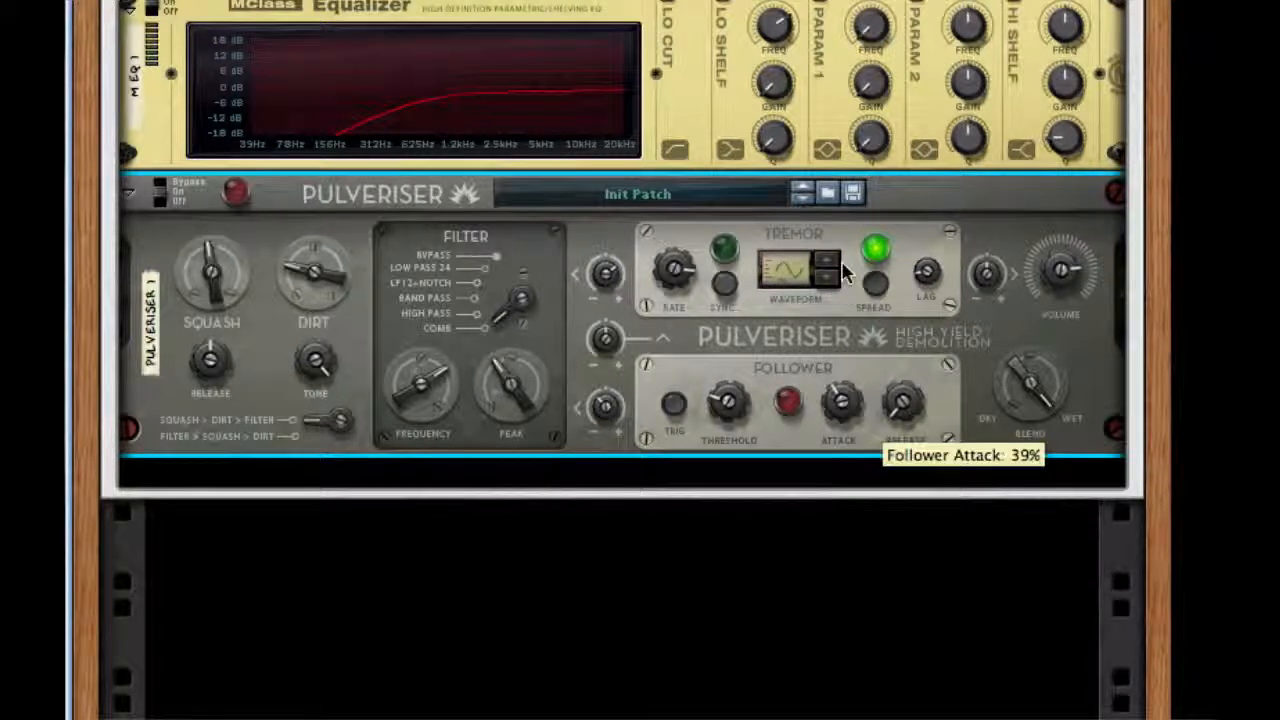
{"action": "left_click_drag", "start_coordinate": [903, 401], "coordinate": [871, 158]}
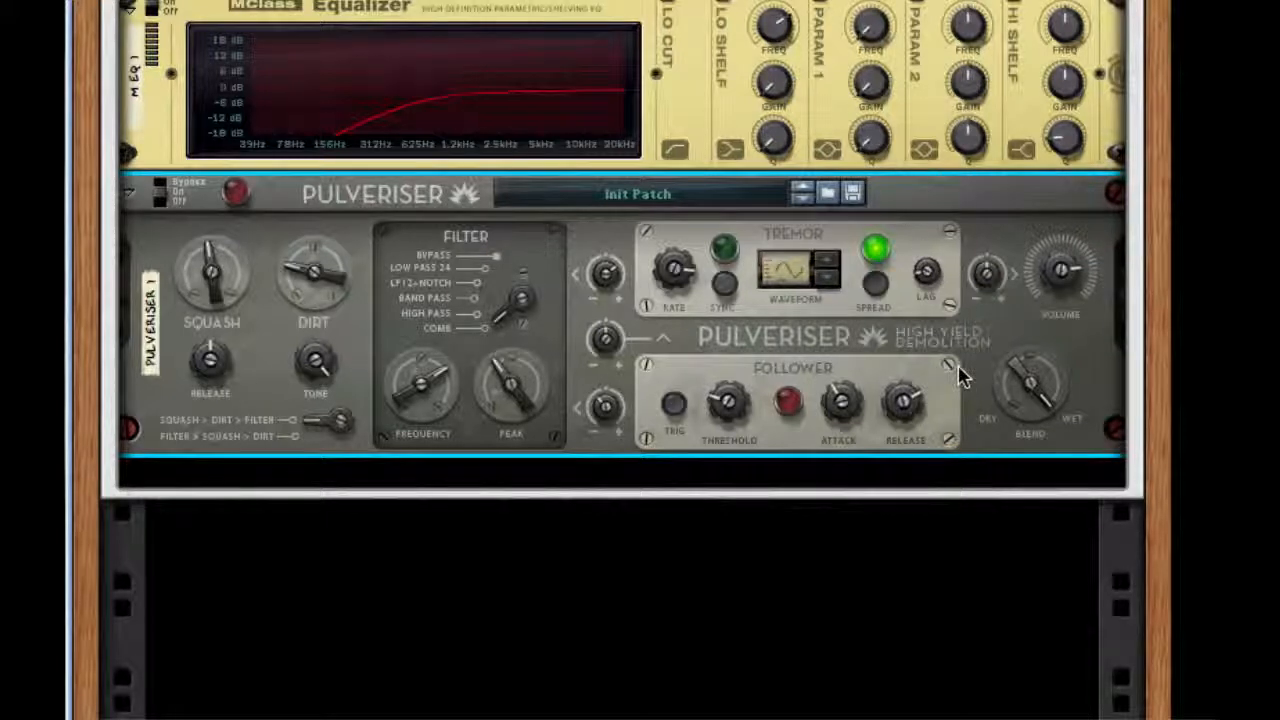
Add a UN-16 Unison below the Pulveriser, reduce its Dry/Wet amount and set Detune to 12.
{"action": "right_click", "coordinate": [958, 366]}
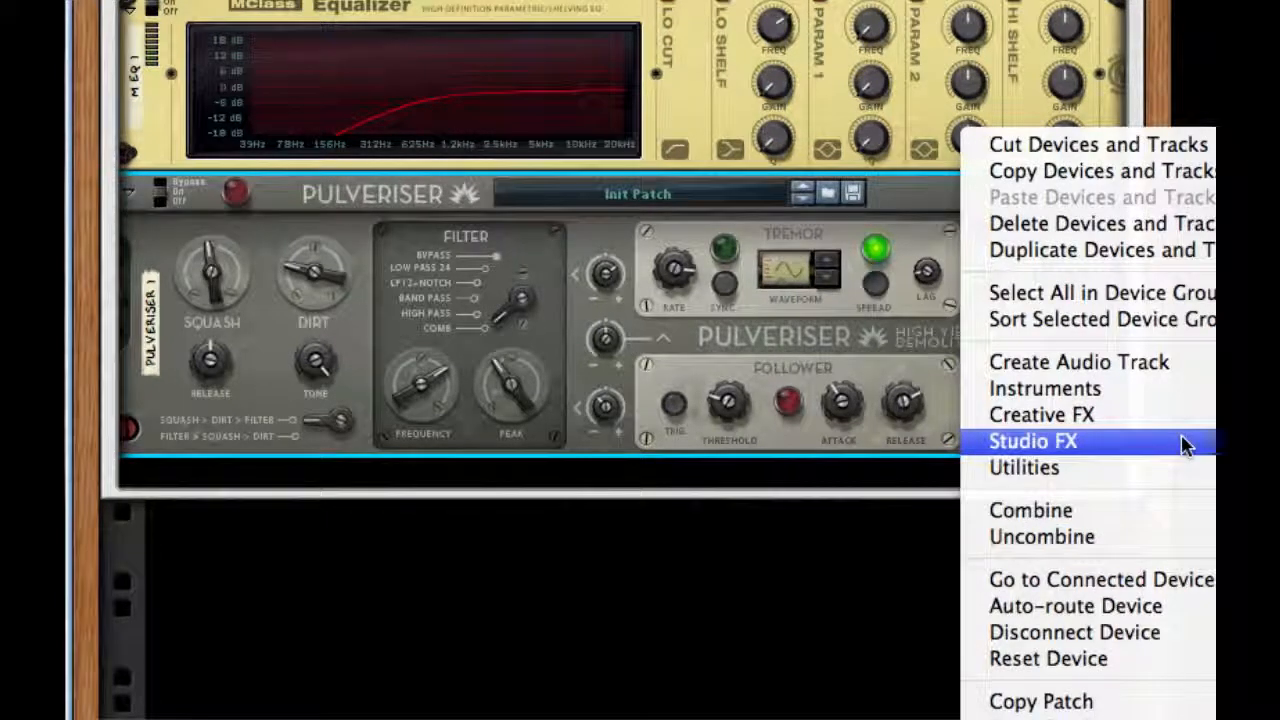
{"action": "left_click", "coordinate": [886, 491]}
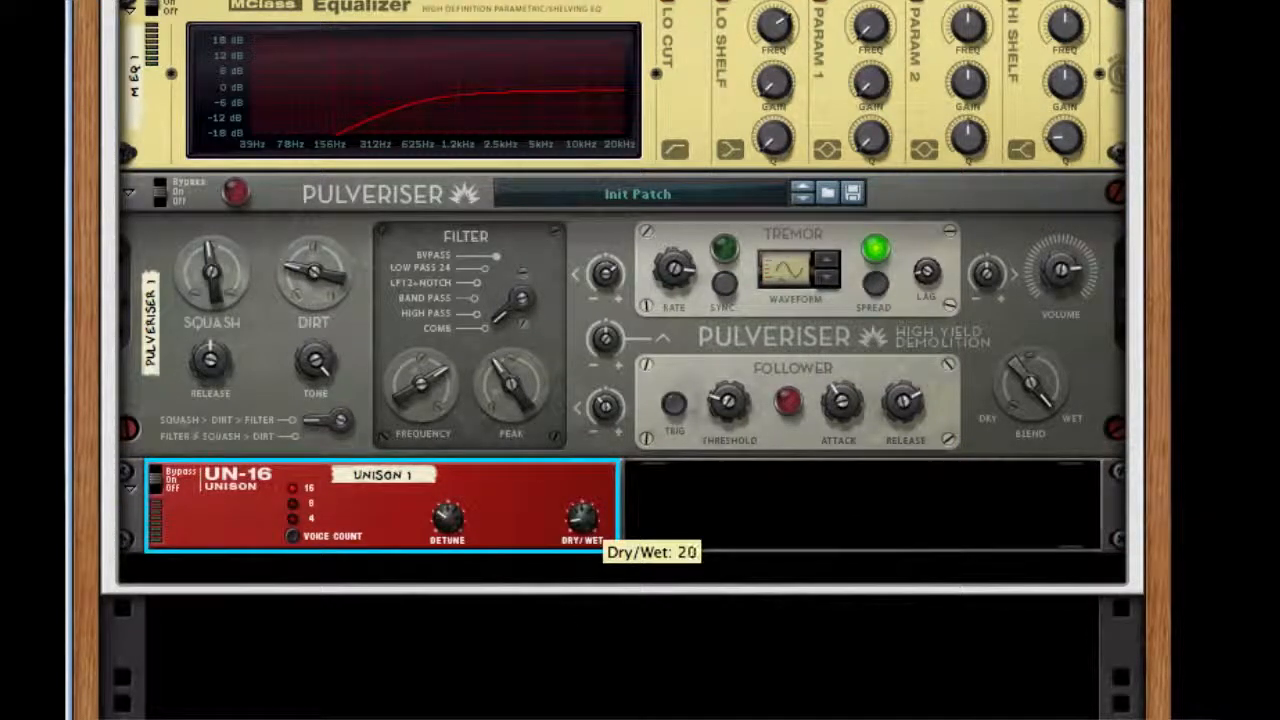
{"action": "left_click_drag", "start_coordinate": [582, 519], "coordinate": [582, 521]}
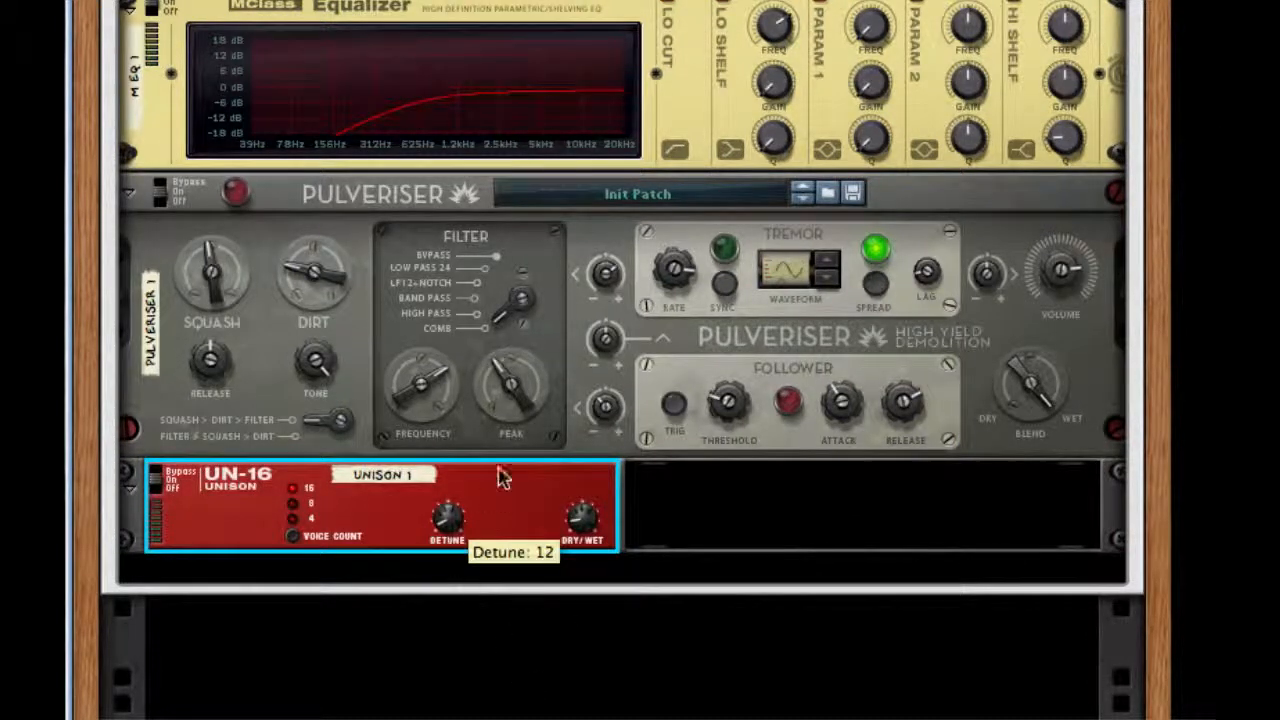
Add a PEQ-2 Two Band Parametric EQ after the Unison and duplicate it below.
{"action": "right_click", "coordinate": [520, 489]}
{"action": "mouse_move", "coordinate": [721, 541]}
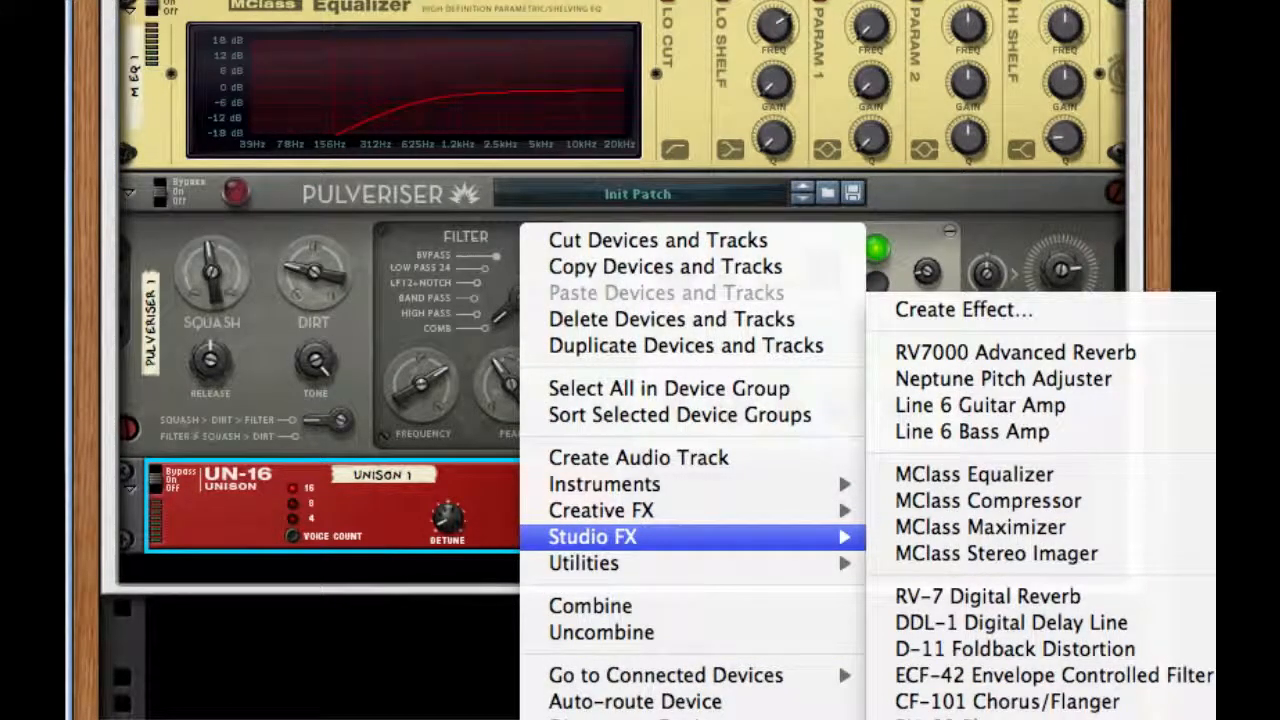
{"action": "left_click", "coordinate": [915, 719]}
{"action": "left_click_drag", "start_coordinate": [735, 522], "coordinate": [532, 586]}
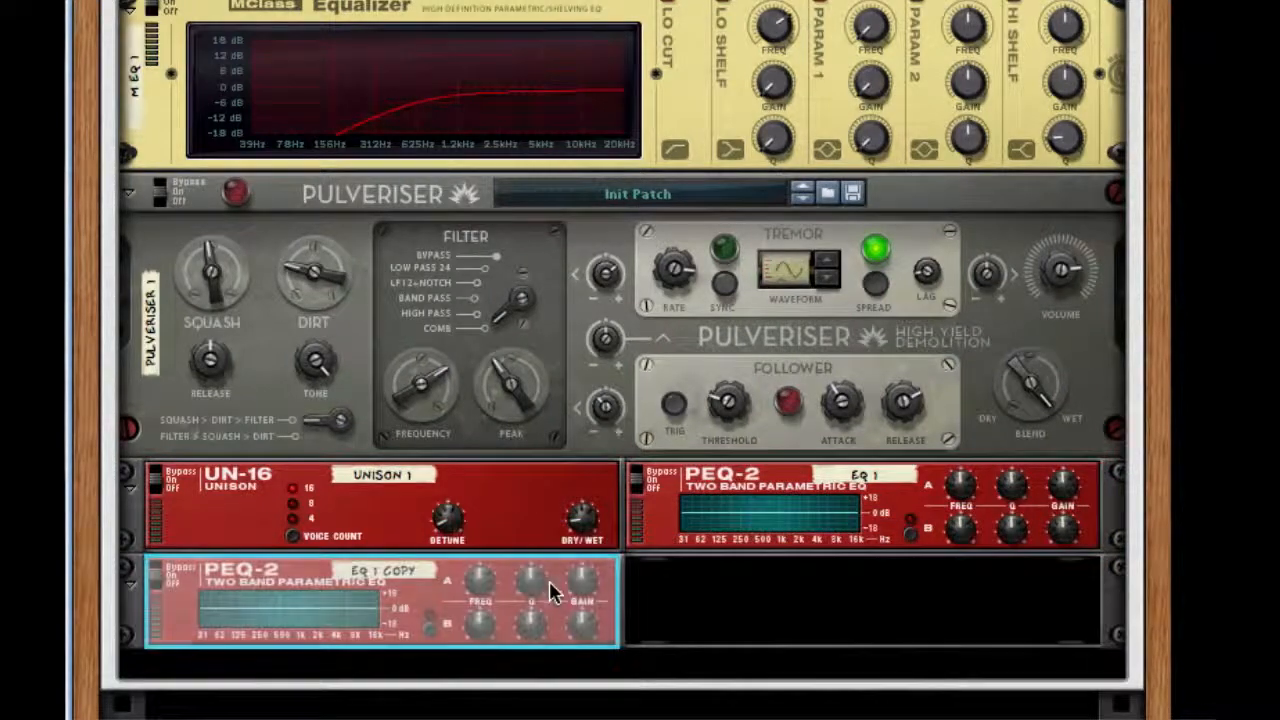
On the rear of the rack, cable EQ 1's output into the duplicate PEQ-2's input and route the duplicate's output onward.
{"action": "key", "text": "Tab"}
{"action": "left_click", "coordinate": [913, 495]}
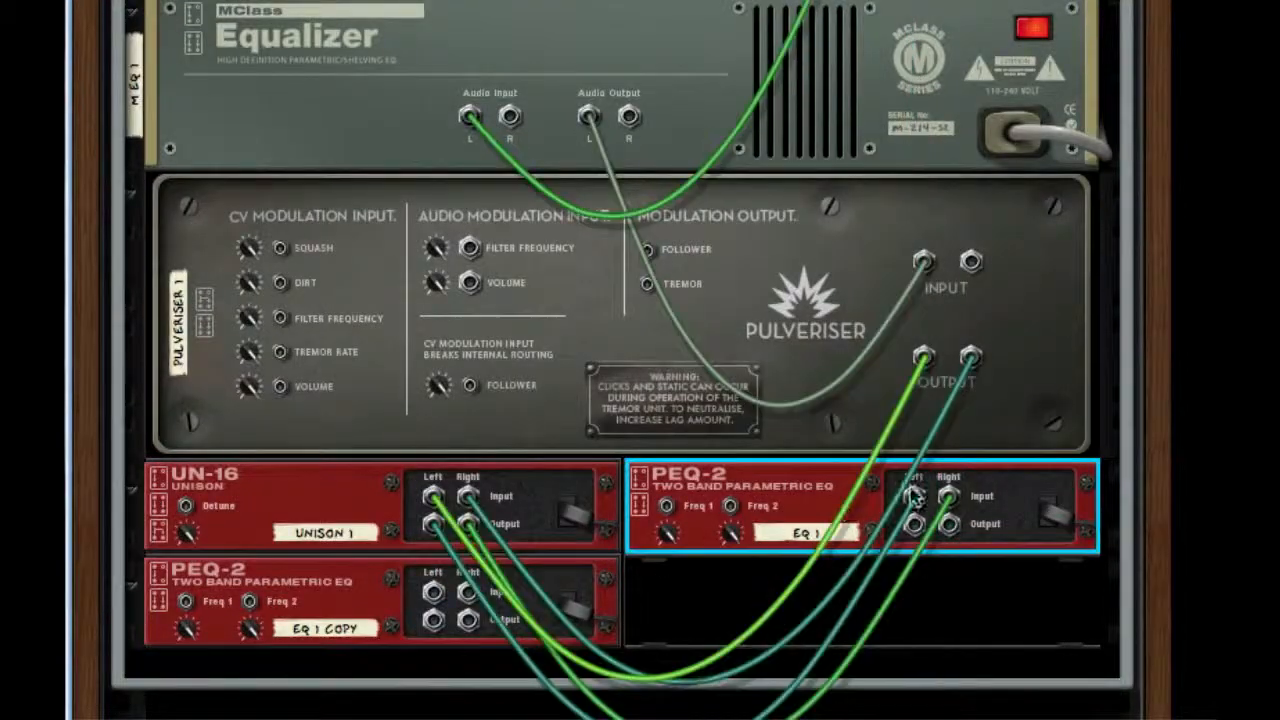
{"action": "left_click_drag", "start_coordinate": [914, 524], "coordinate": [434, 593]}
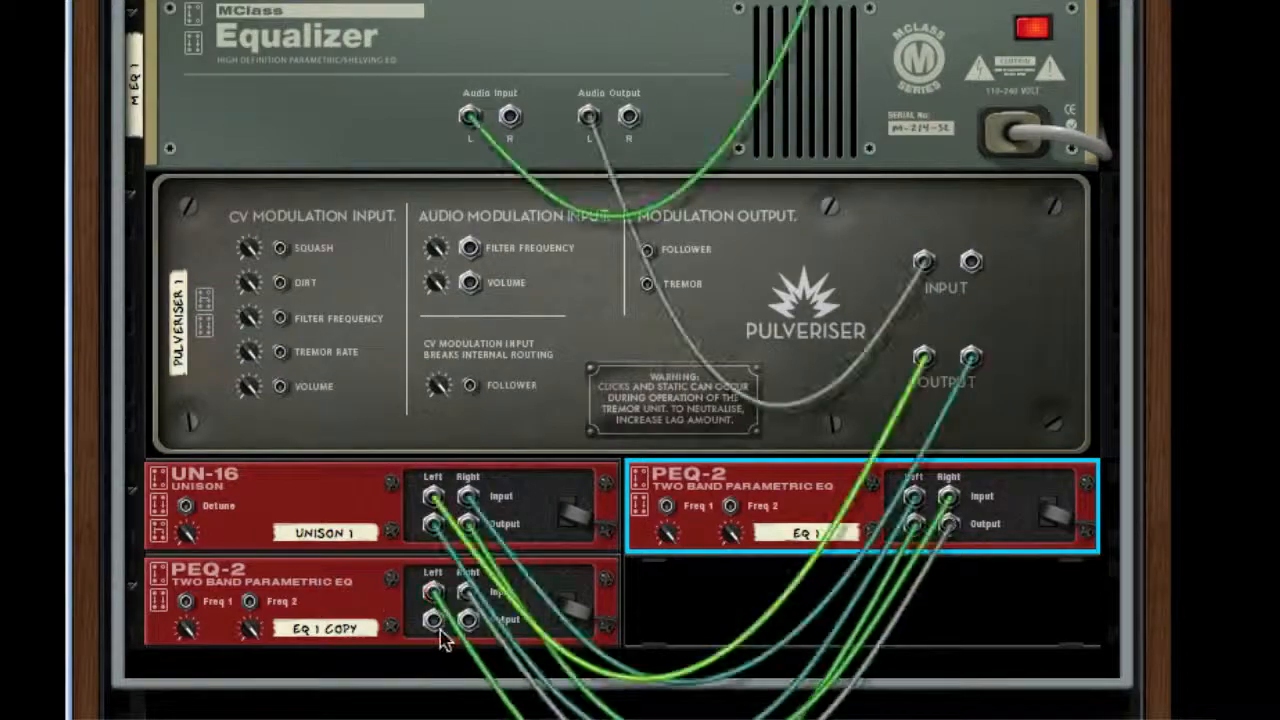
{"action": "left_click", "coordinate": [445, 641]}
{"action": "scroll", "coordinate": [600, 470], "scroll_direction": "up", "scroll_amount": 2}
{"action": "key", "text": "Tab"}
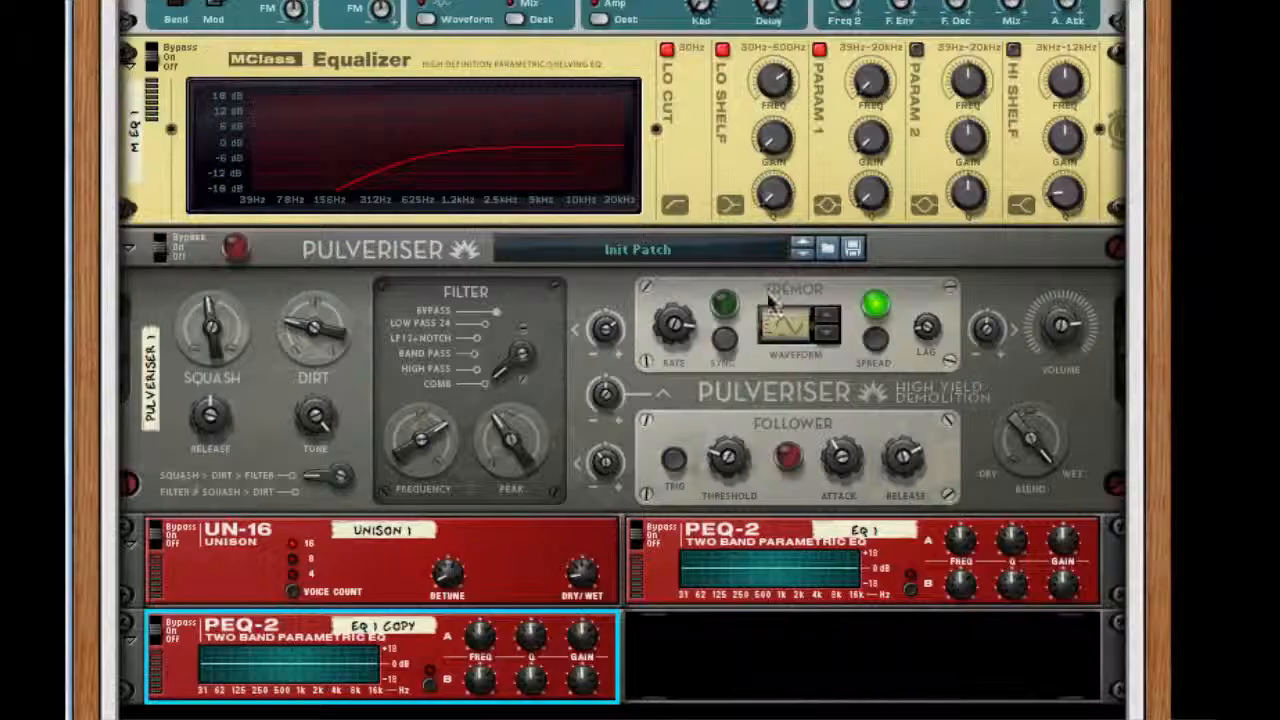
Give EQ 1's Filter A a high Q and minimum gain to cut a narrow notch near 2 kHz.
{"action": "scroll", "coordinate": [770, 300], "scroll_direction": "down", "scroll_amount": 5}
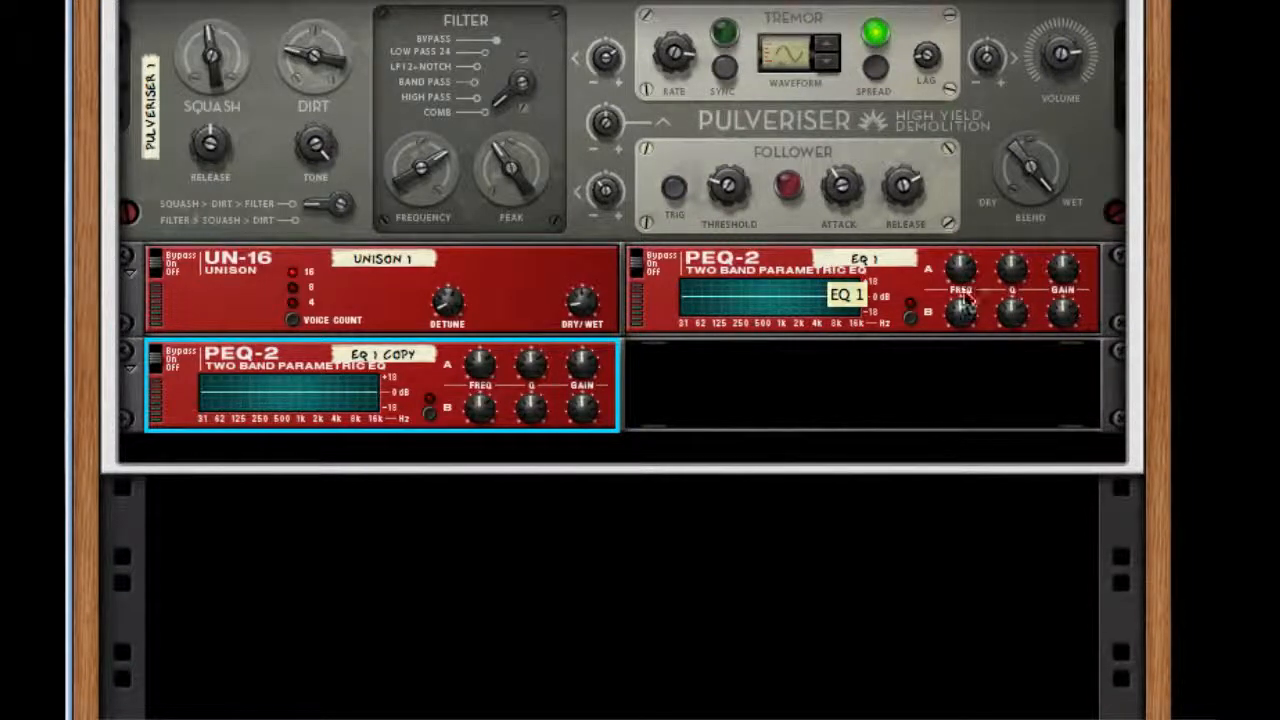
{"action": "left_click_drag", "start_coordinate": [1060, 272], "coordinate": [1060, 195]}
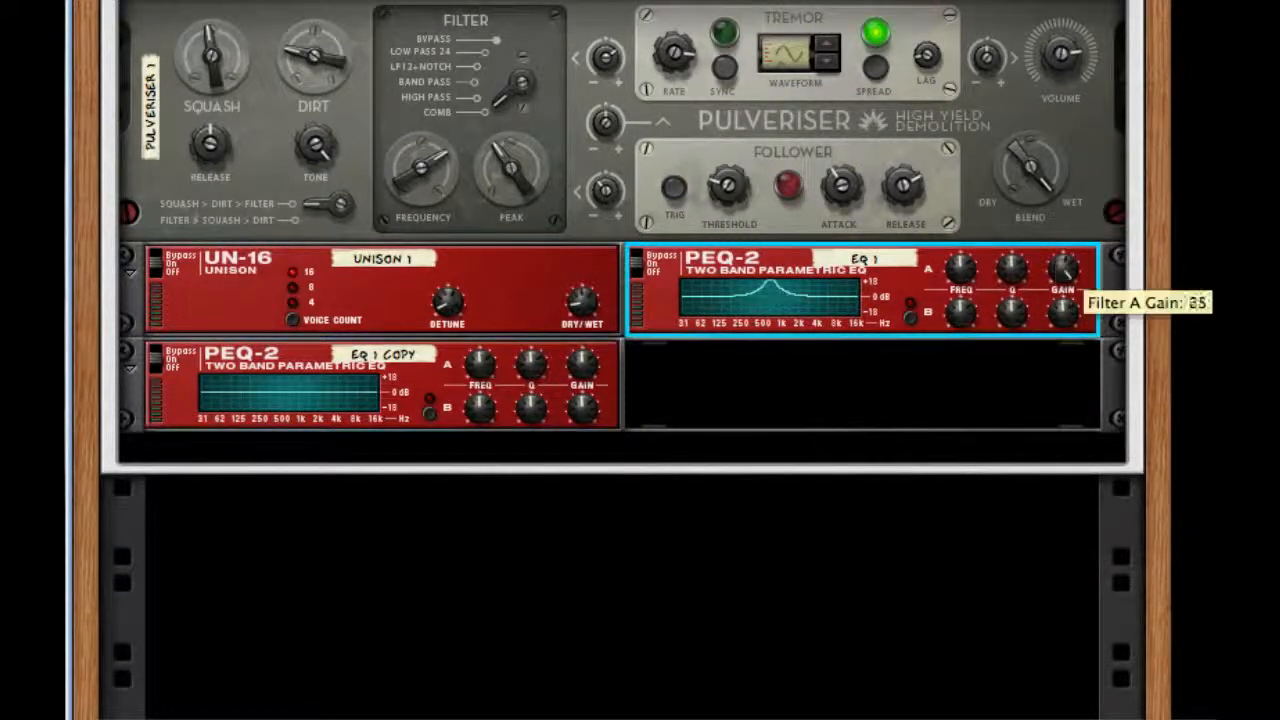
{"action": "left_click_drag", "start_coordinate": [1011, 270], "coordinate": [1028, 152]}
{"action": "left_click_drag", "start_coordinate": [965, 268], "coordinate": [988, 204]}
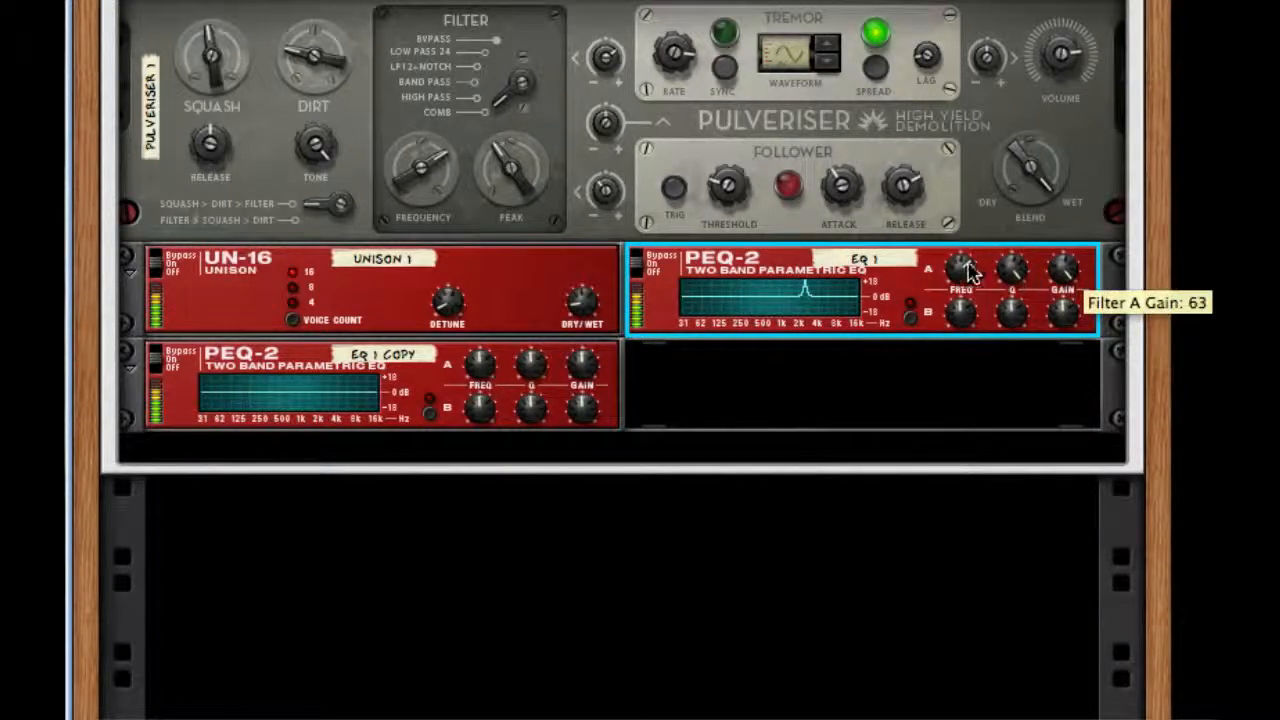
{"action": "left_click_drag", "start_coordinate": [960, 264], "coordinate": [964, 273]}
{"action": "left_click_drag", "start_coordinate": [1040, 715], "coordinate": [1038, 719]}
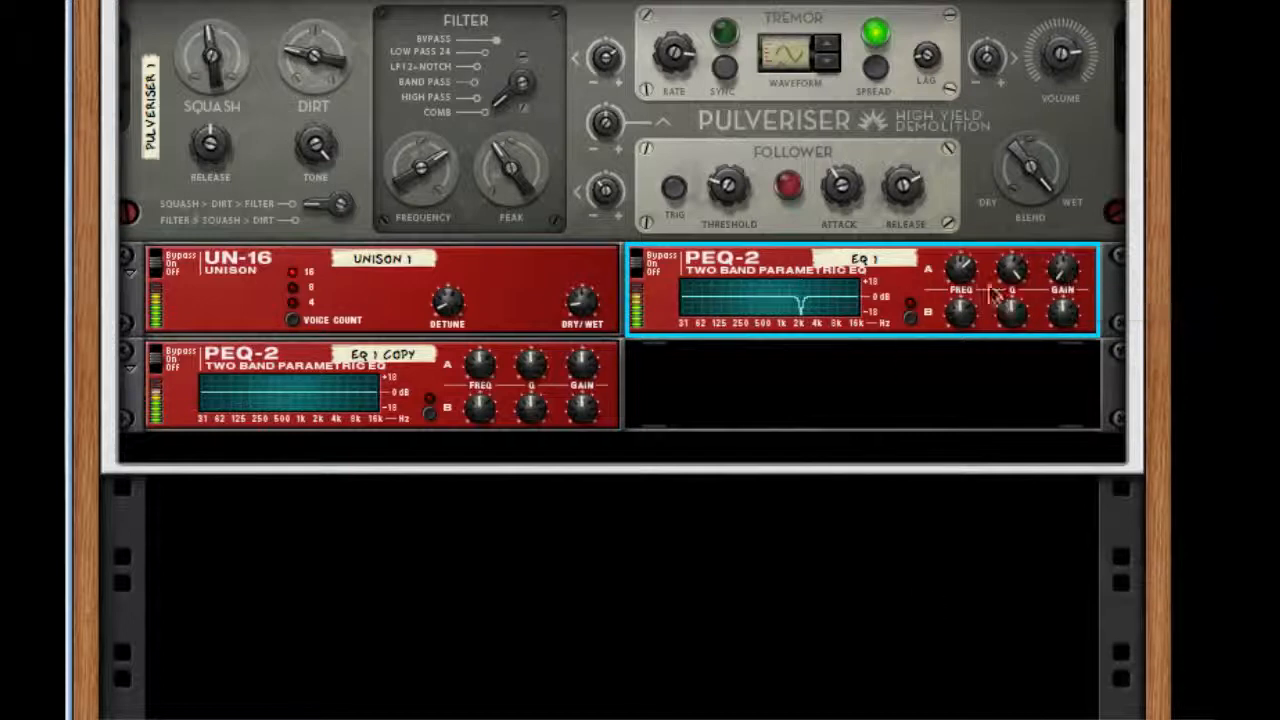
Enable EQ 1's Filter B and shape it into a narrow, deep notch near 8 kHz.
{"action": "left_click_drag", "start_coordinate": [1067, 312], "coordinate": [1072, 130]}
{"action": "left_click_drag", "start_coordinate": [1016, 308], "coordinate": [1022, 150]}
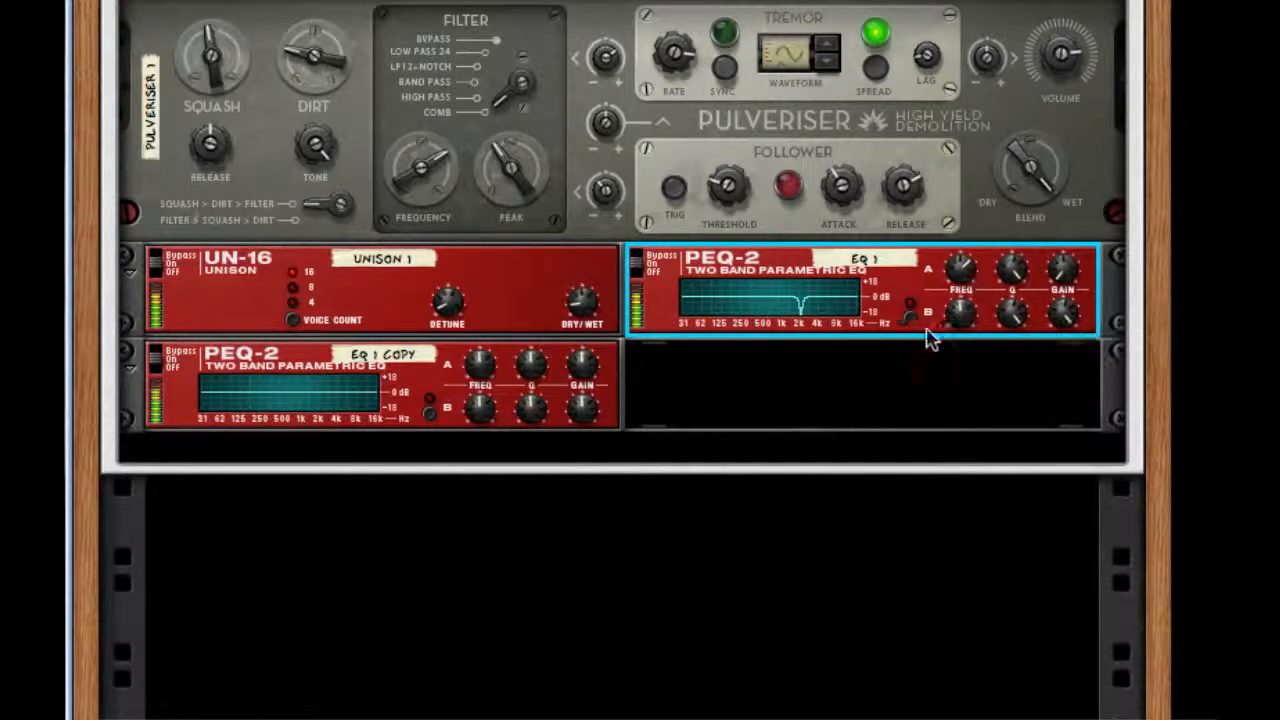
{"action": "left_click_drag", "start_coordinate": [960, 314], "coordinate": [975, 188]}
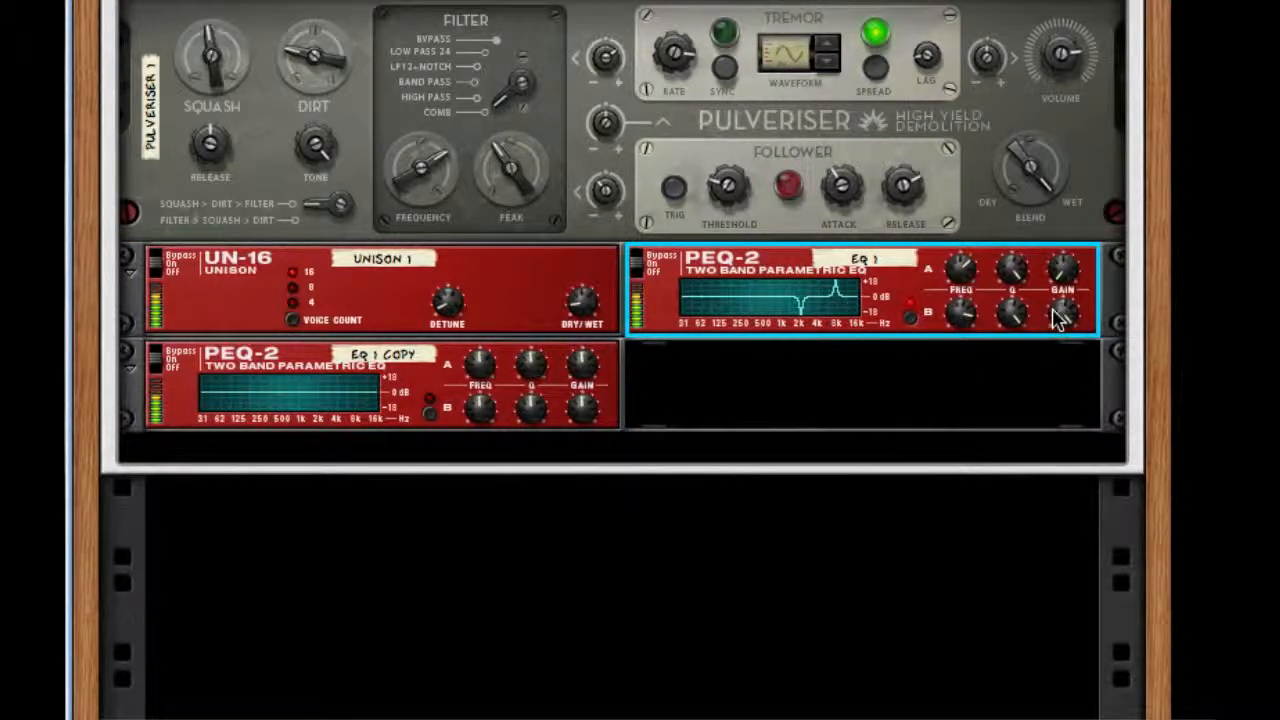
{"action": "left_click_drag", "start_coordinate": [1058, 316], "coordinate": [766, 523]}
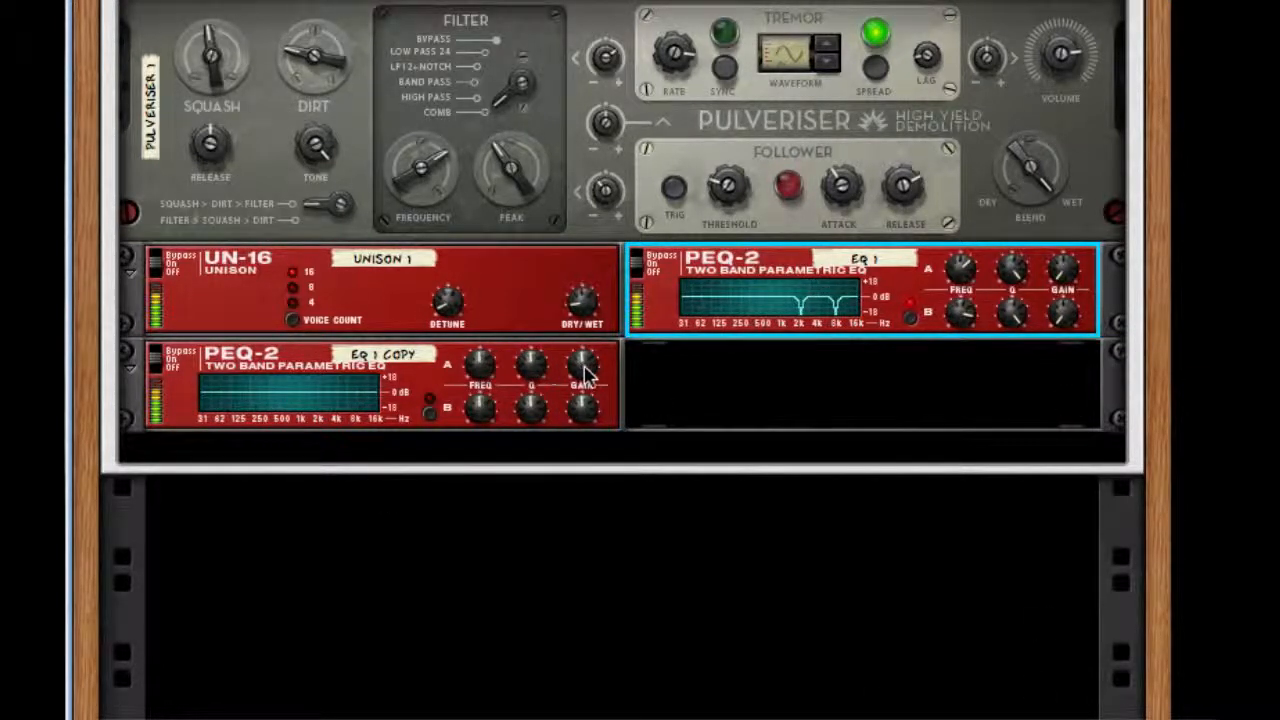
On the duplicate PEQ-2, cut narrow notches with Filter A near 1 kHz and with Filter B enabled at frequency 39.
{"action": "left_click_drag", "start_coordinate": [585, 373], "coordinate": [474, 330]}
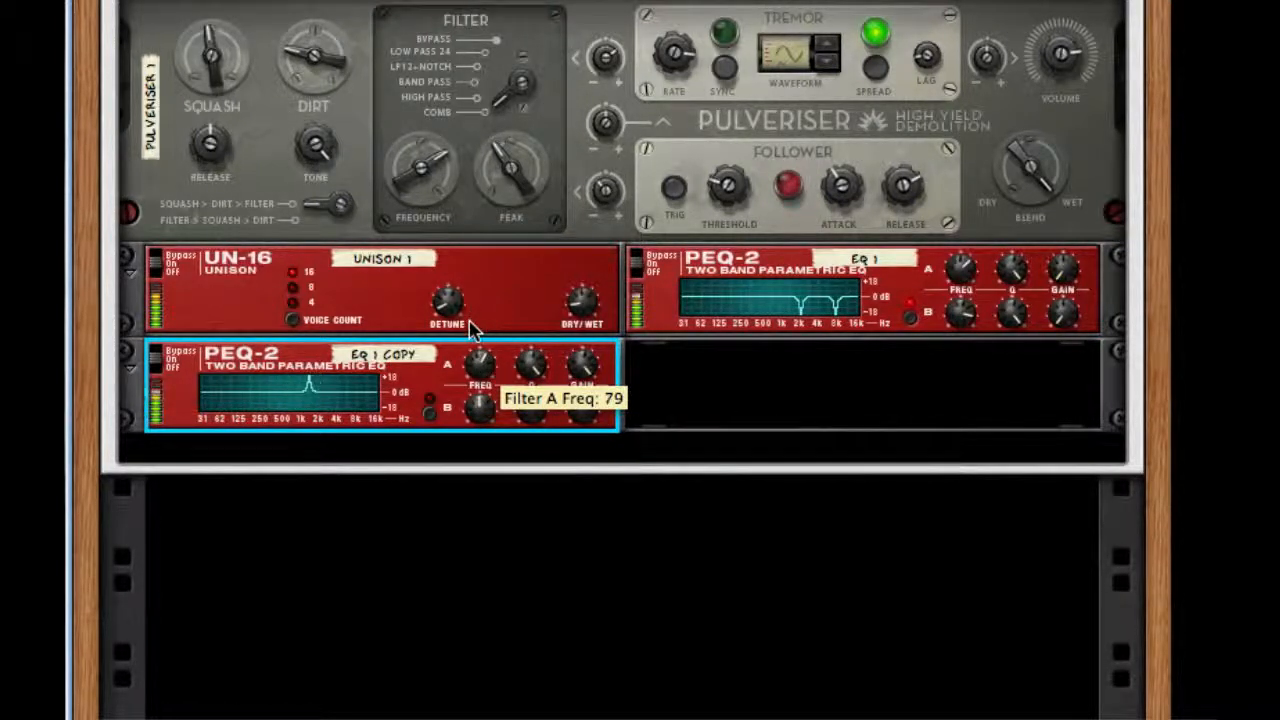
{"action": "left_click_drag", "start_coordinate": [584, 378], "coordinate": [574, 551]}
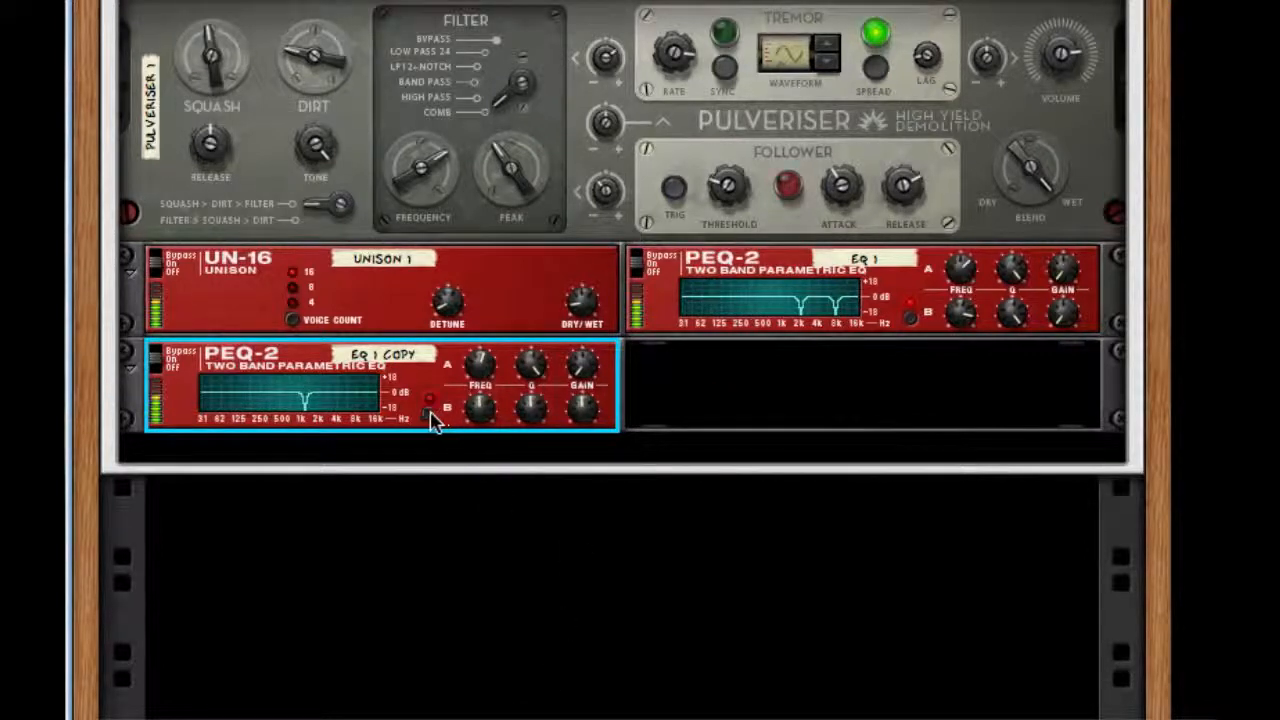
{"action": "left_click", "coordinate": [430, 413]}
{"action": "left_click_drag", "start_coordinate": [584, 406], "coordinate": [667, 87]}
{"action": "left_click_drag", "start_coordinate": [535, 398], "coordinate": [577, 188]}
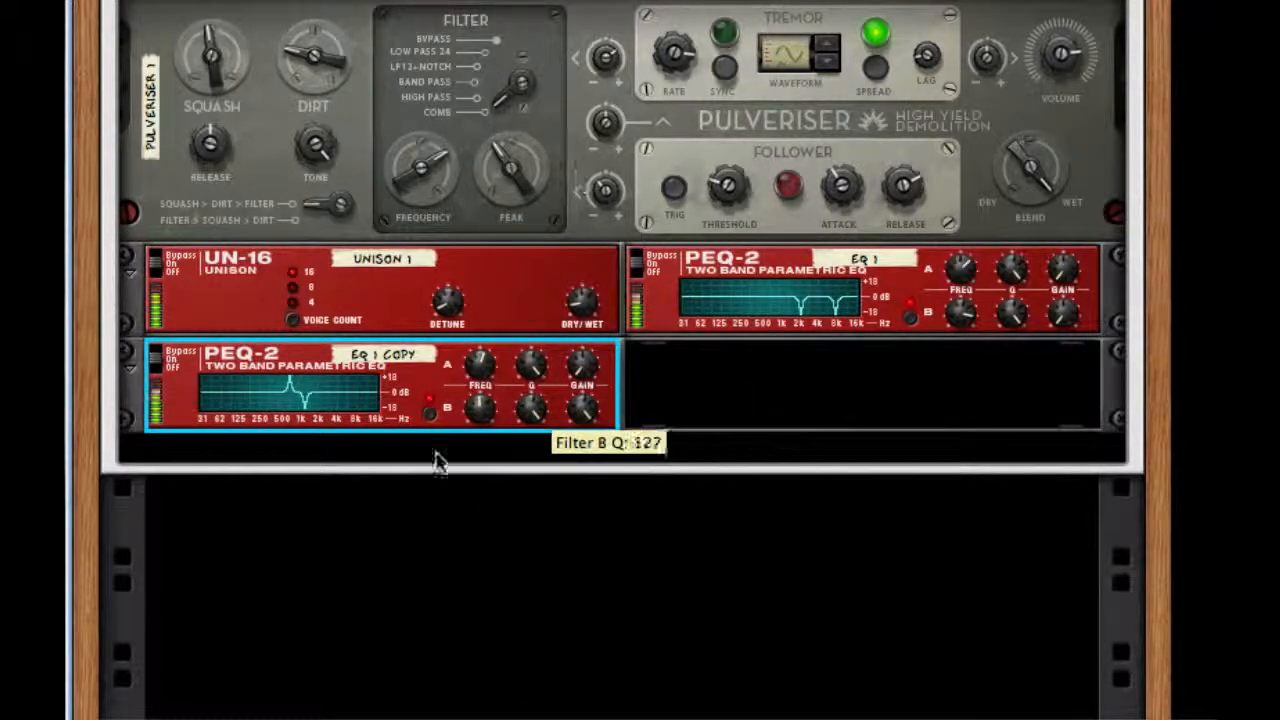
{"action": "left_click_drag", "start_coordinate": [480, 408], "coordinate": [465, 481]}
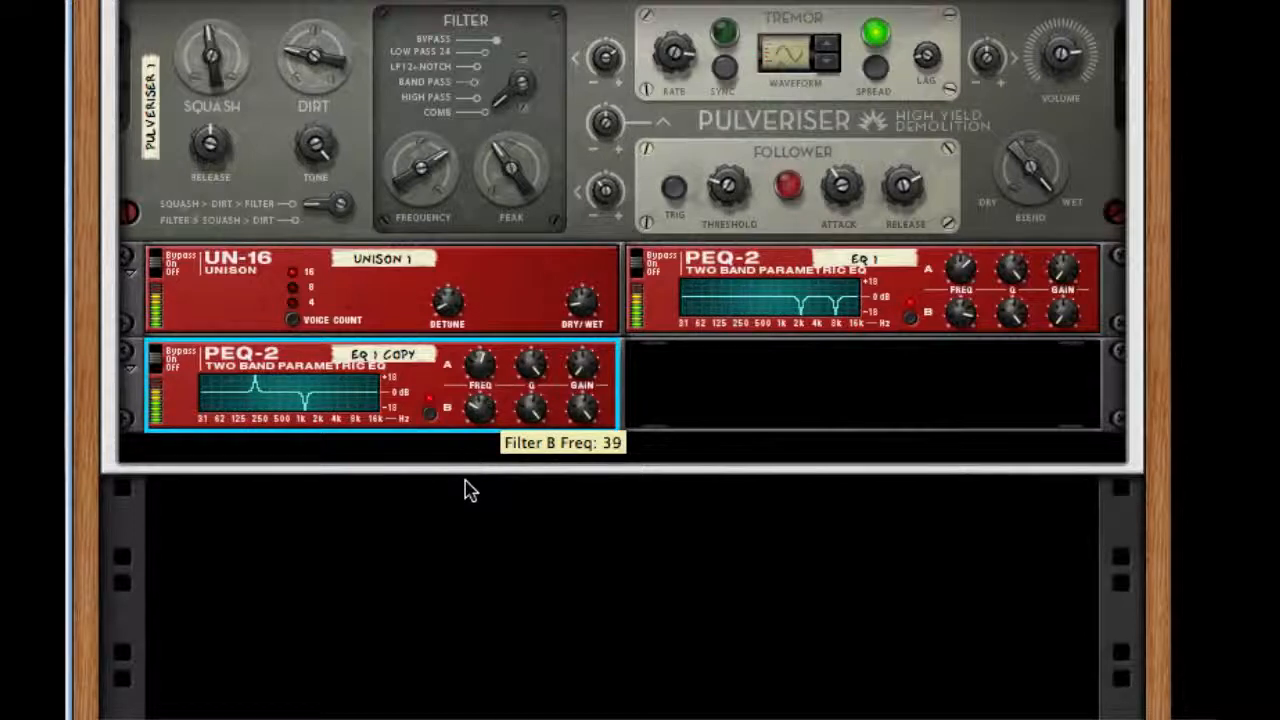
{"action": "left_click_drag", "start_coordinate": [582, 406], "coordinate": [584, 627]}
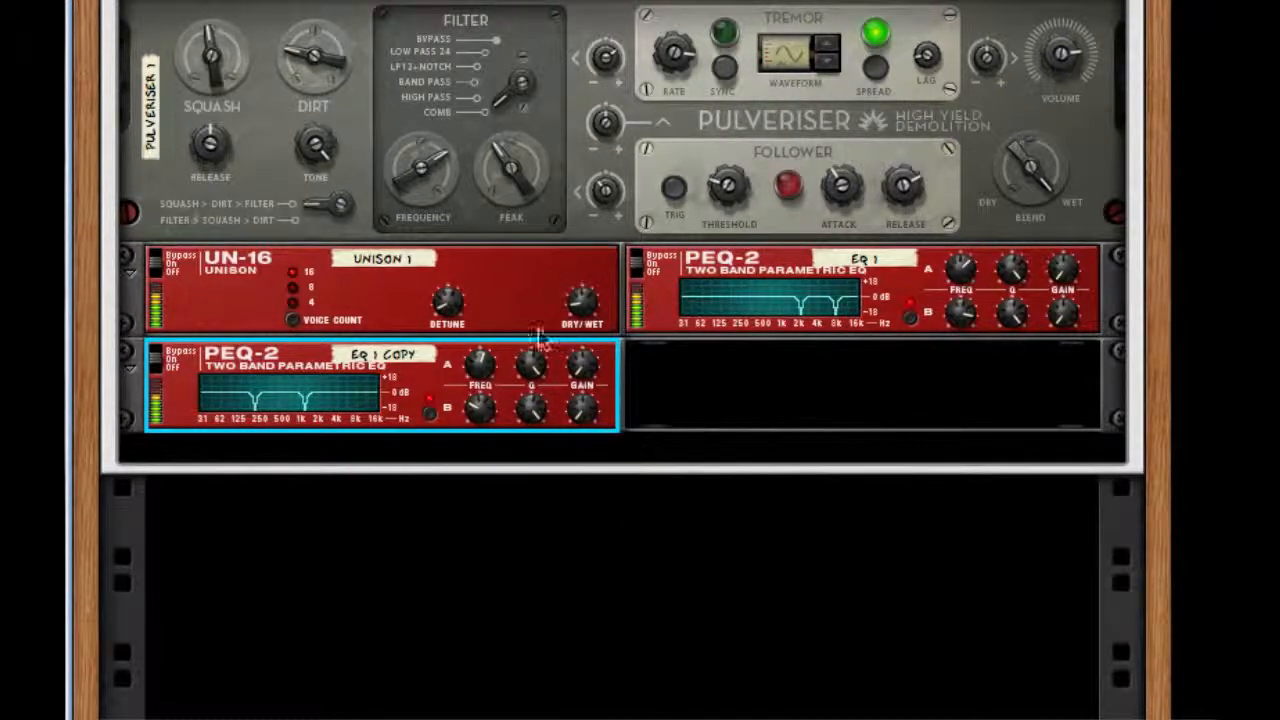
Add a Line 6 Bass Amp after the duplicate PEQ-2 and turn on its compressor with a threshold of 78.
{"action": "right_click", "coordinate": [500, 398]}
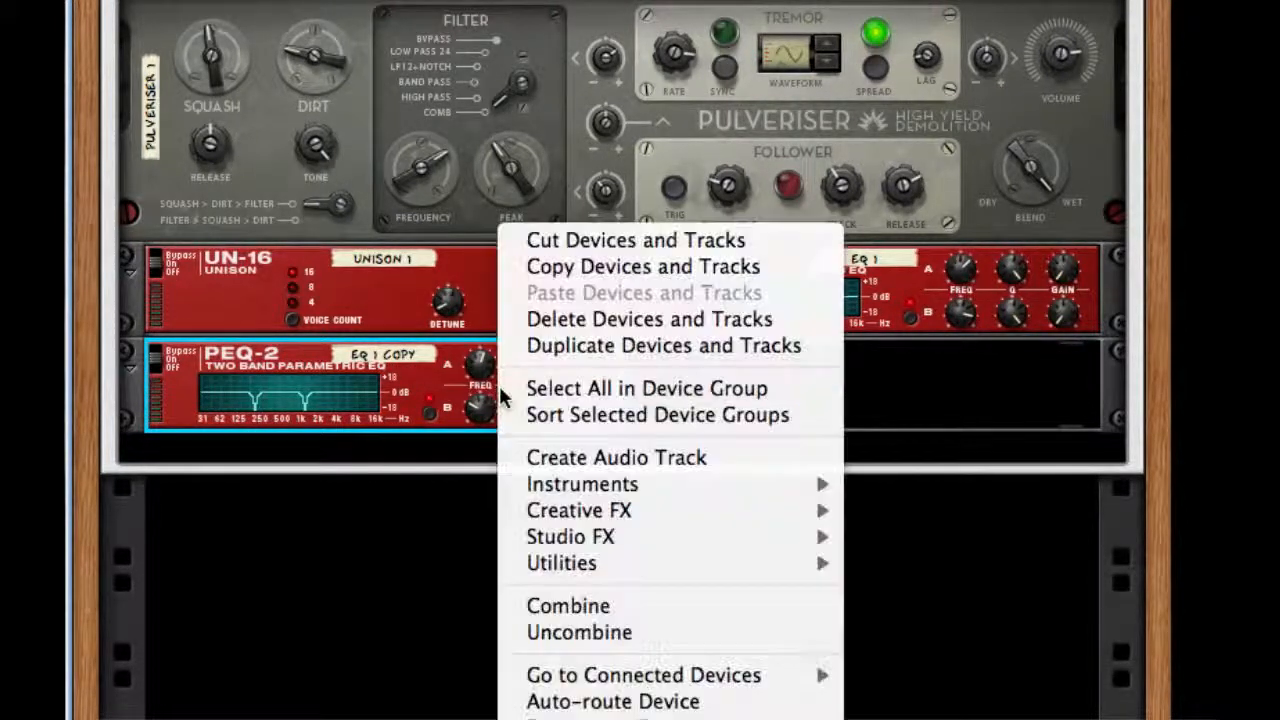
{"action": "mouse_move", "coordinate": [800, 538]}
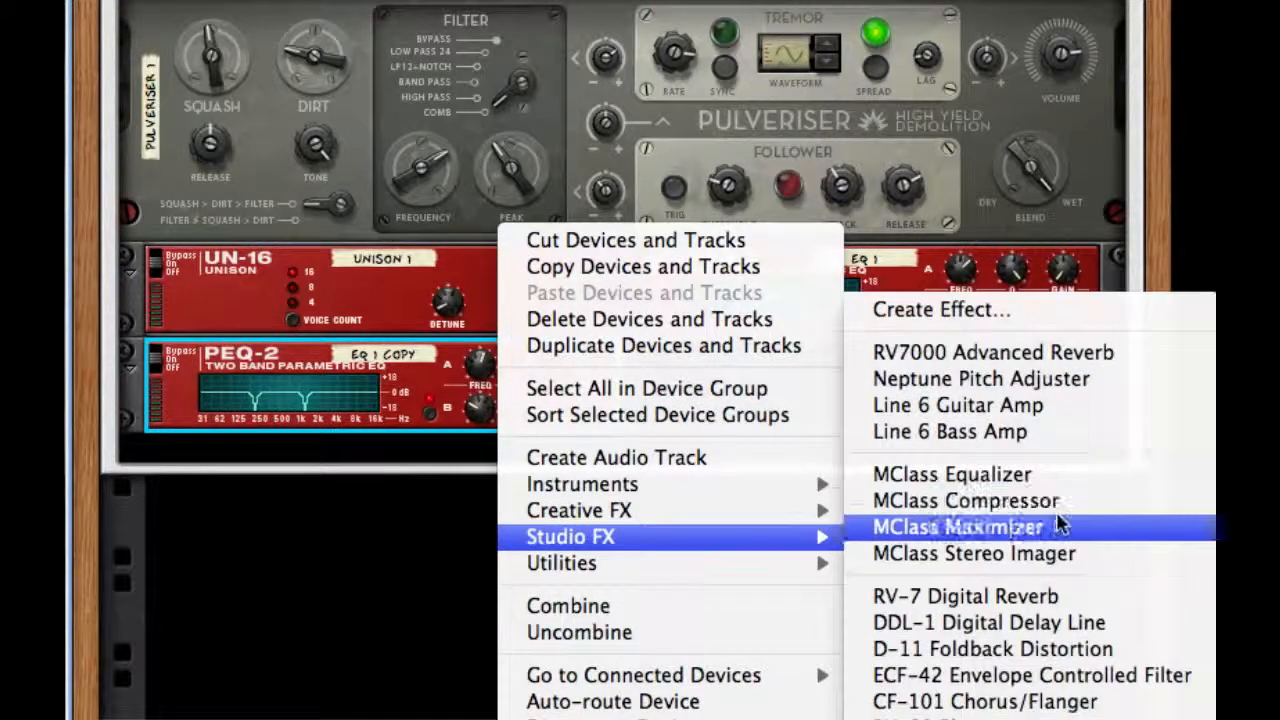
{"action": "left_click", "coordinate": [1031, 436]}
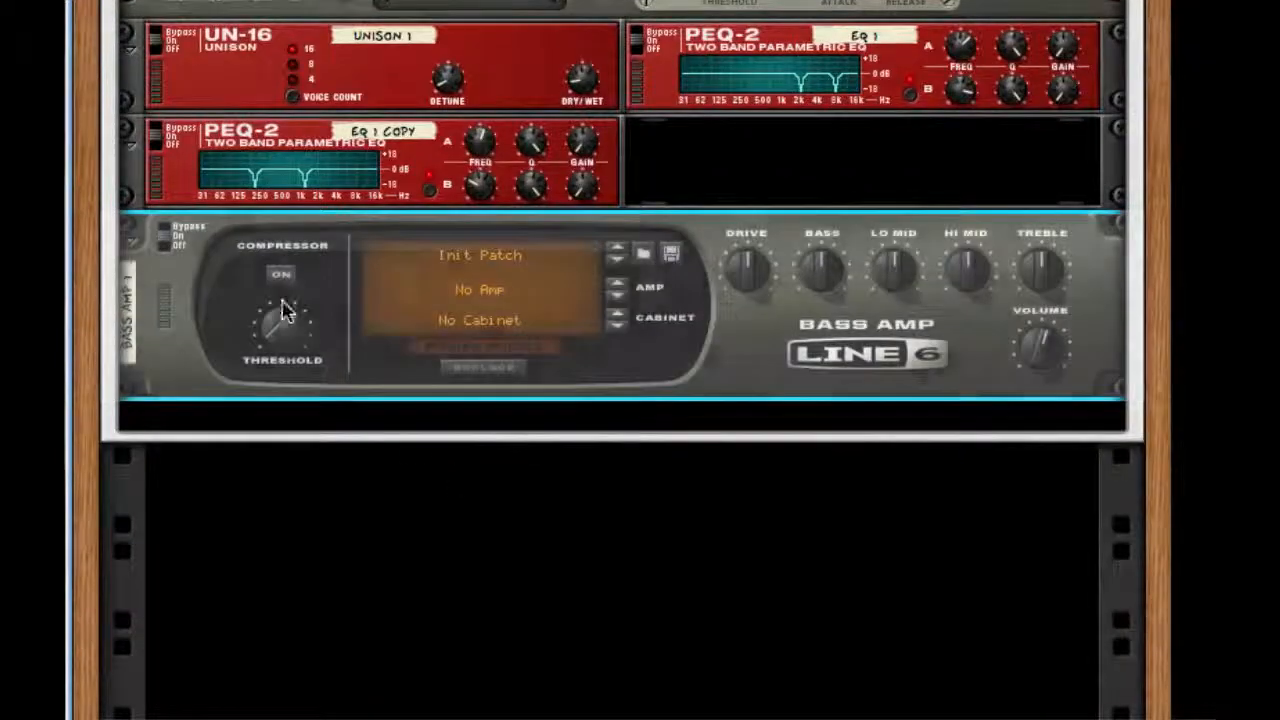
{"action": "left_click", "coordinate": [281, 281]}
{"action": "left_click_drag", "start_coordinate": [297, 337], "coordinate": [295, 354]}
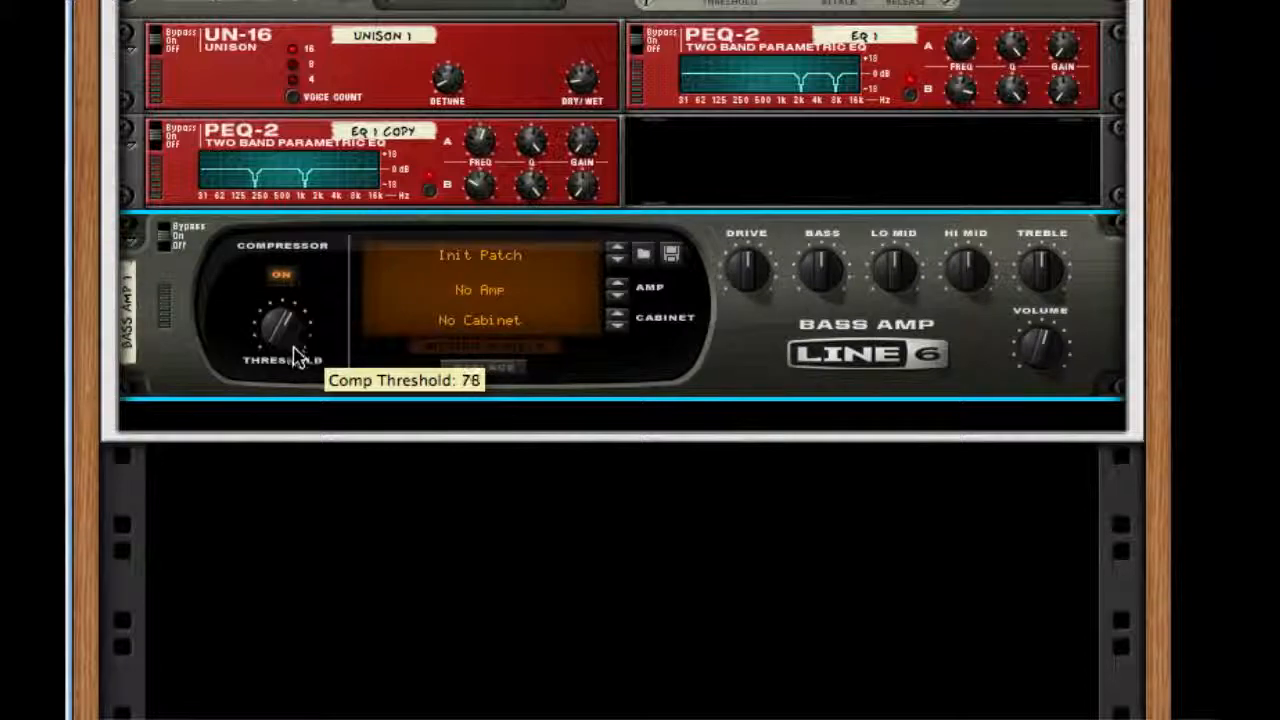
Add a Scream 4 distortion unit after the Line 6 Bass Amp.
{"action": "right_click", "coordinate": [746, 362]}
{"action": "mouse_move", "coordinate": [1008, 443]}
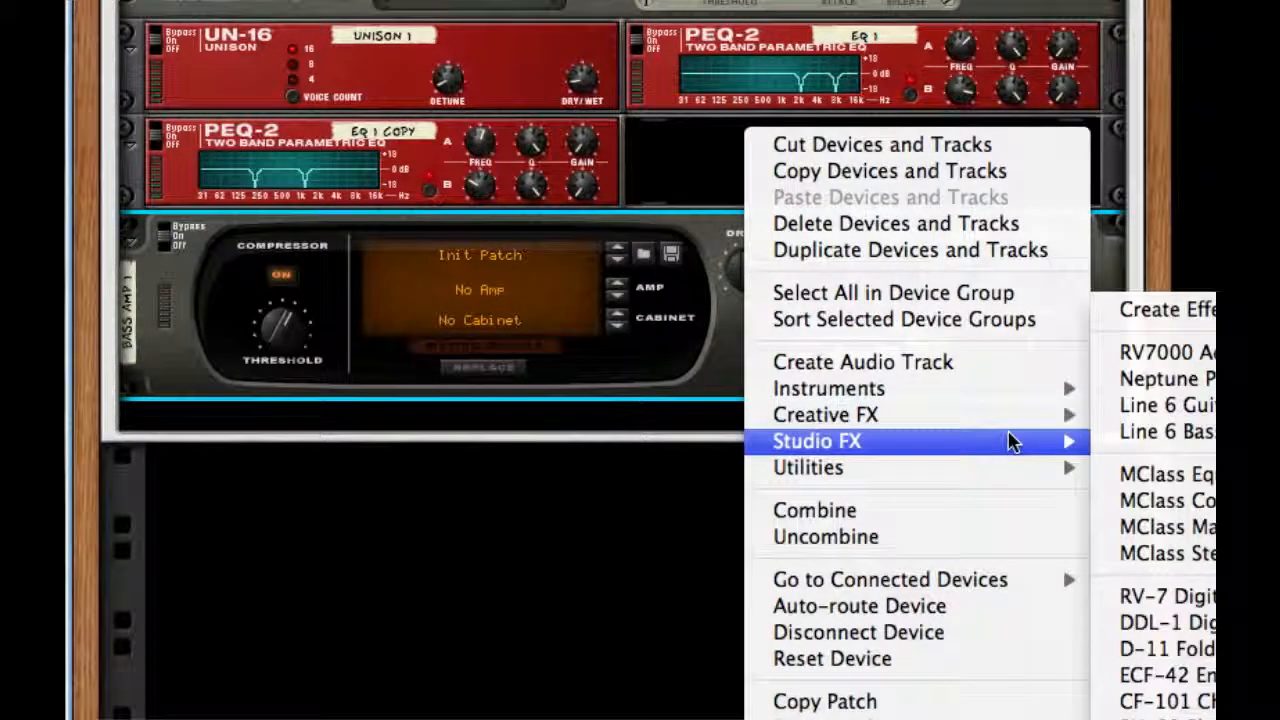
{"action": "mouse_move", "coordinate": [1040, 415]}
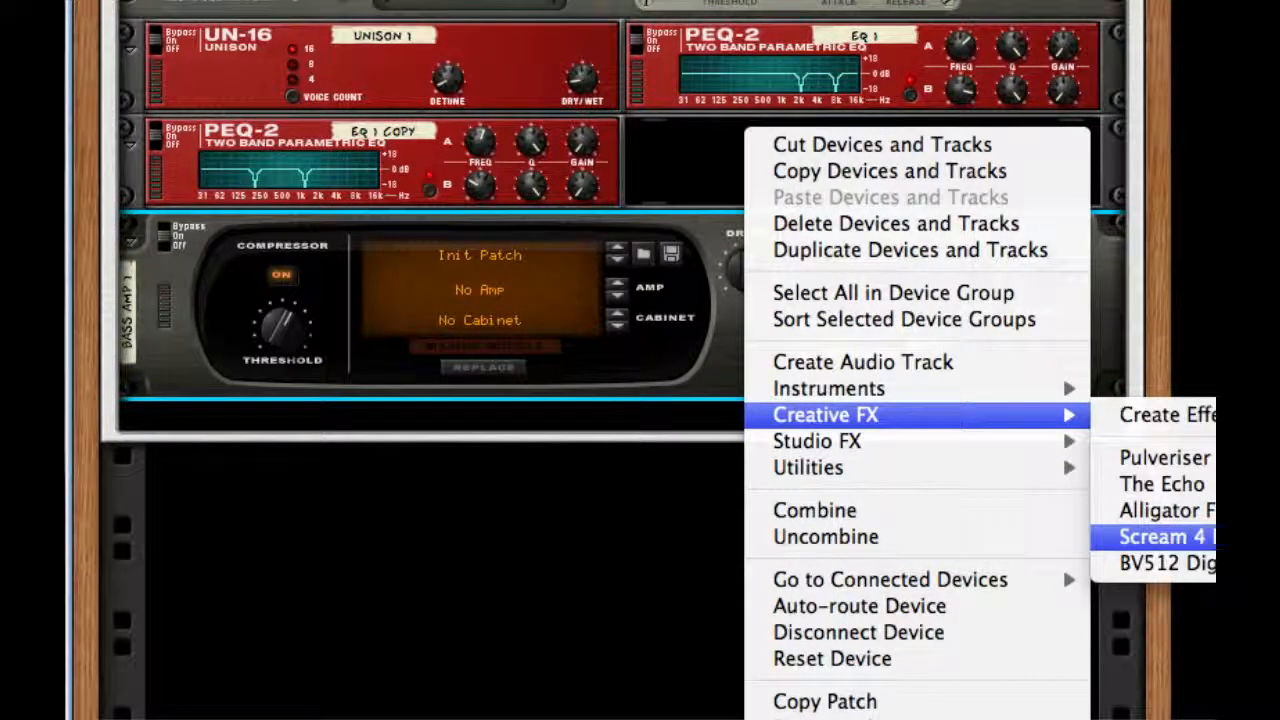
{"action": "left_click", "coordinate": [1163, 537]}
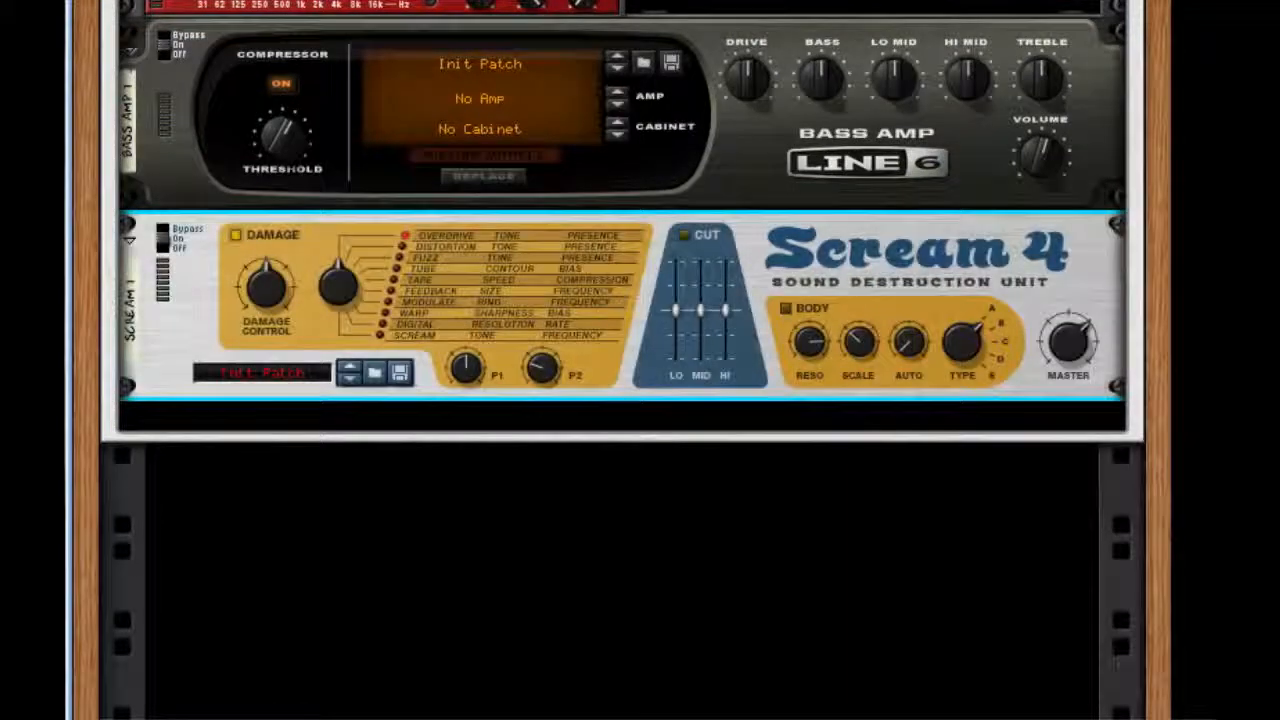
Set Scream 4 to Tape with raised Damage Control, P1 and P2, and enable Body with a lower Scale and slightly raised Auto.
{"action": "left_click_drag", "start_coordinate": [279, 283], "coordinate": [279, 227]}
{"action": "left_click_drag", "start_coordinate": [338, 257], "coordinate": [360, 131]}
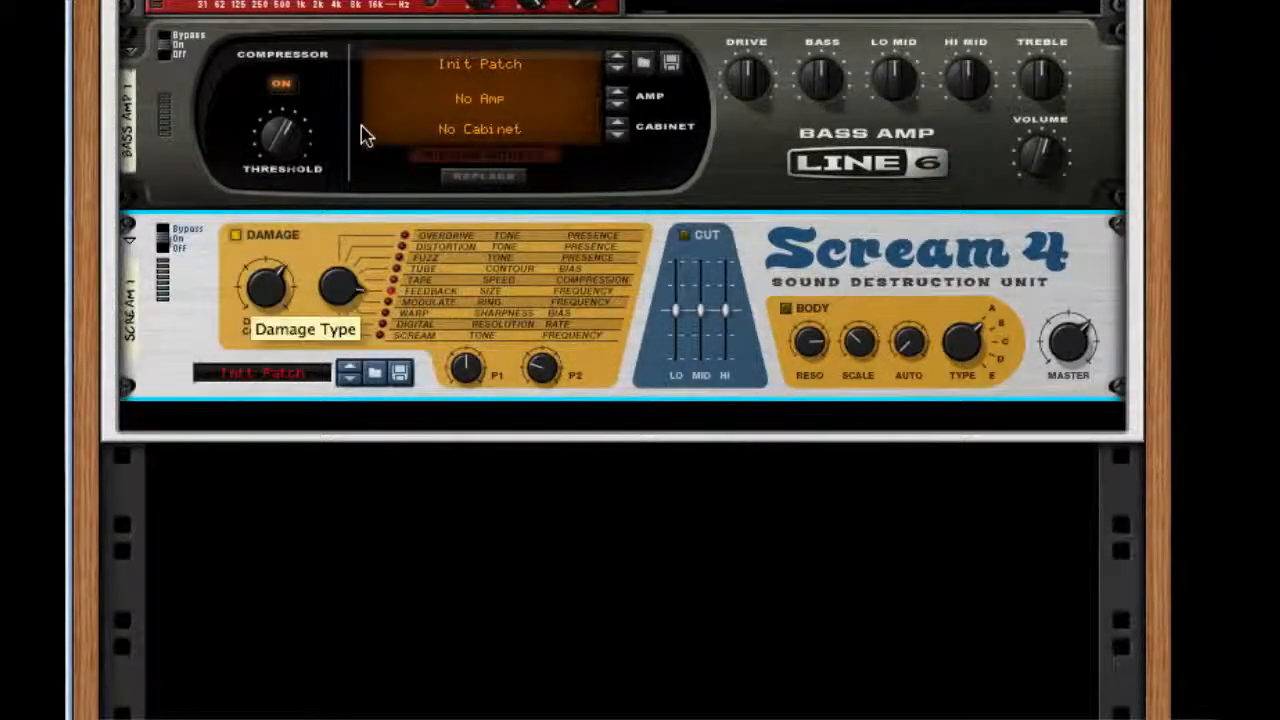
{"action": "left_click_drag", "start_coordinate": [465, 372], "coordinate": [463, 285]}
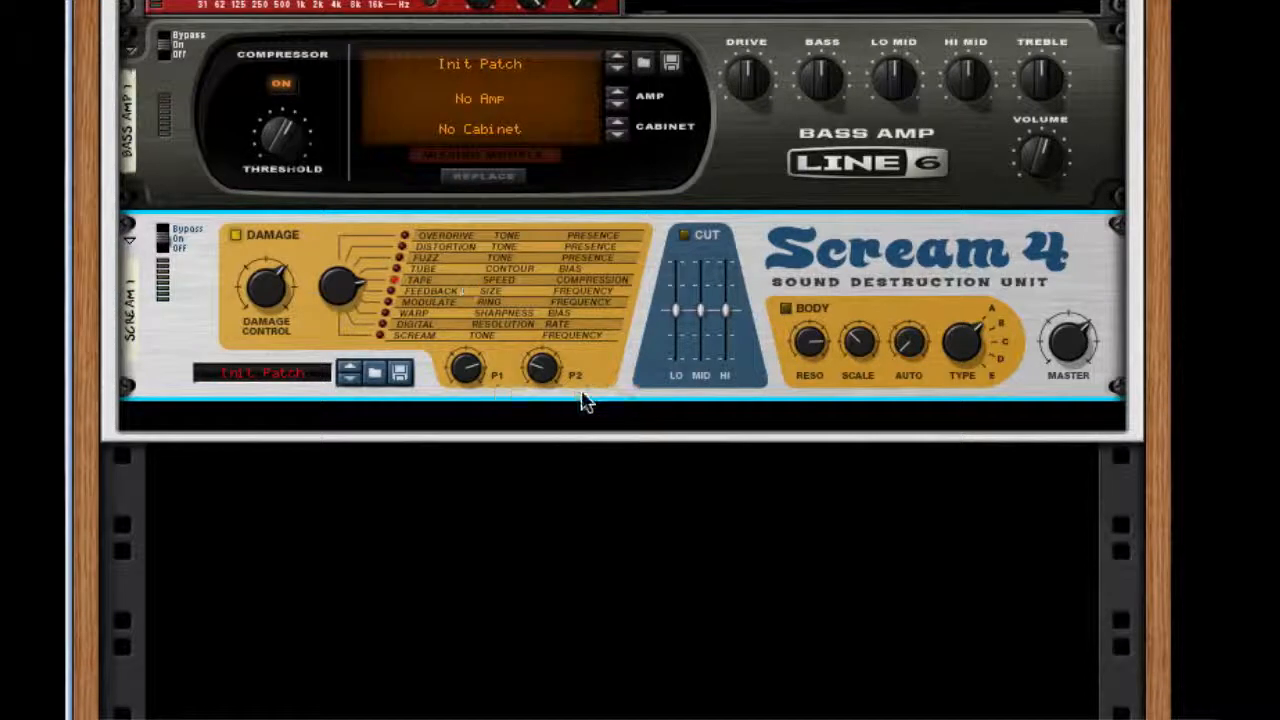
{"action": "left_click_drag", "start_coordinate": [543, 366], "coordinate": [563, 240]}
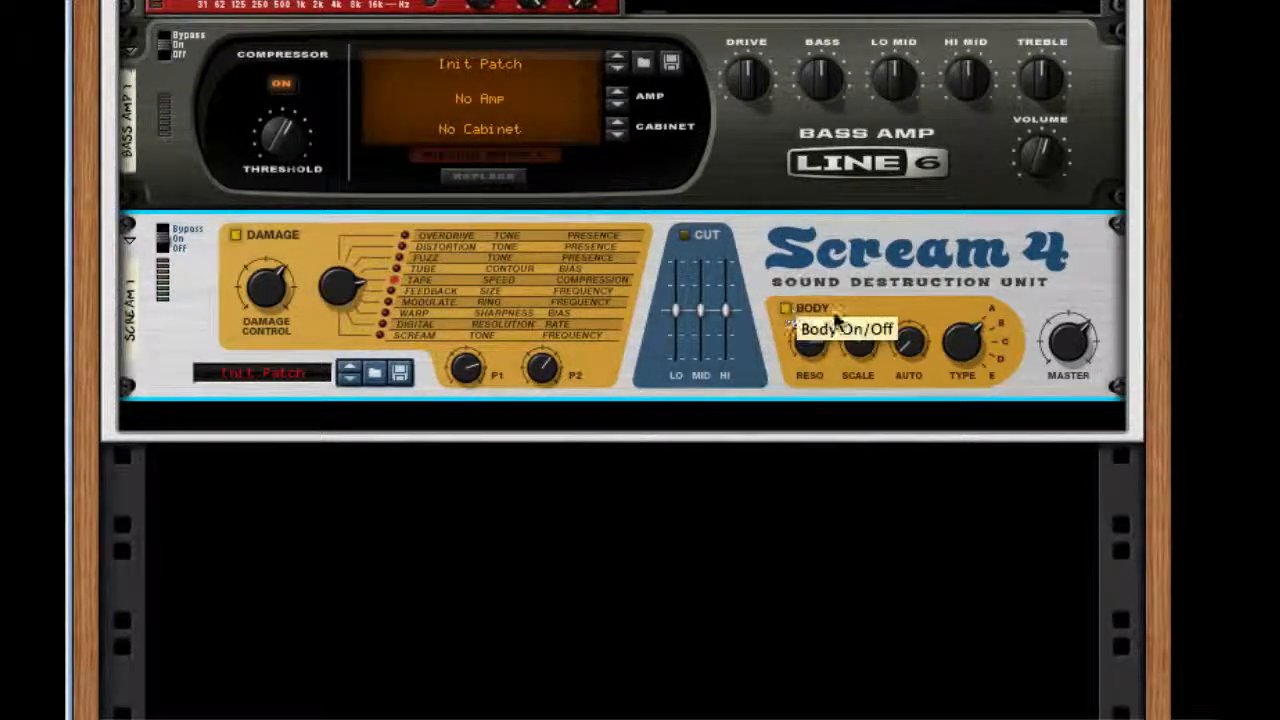
{"action": "left_click_drag", "start_coordinate": [860, 350], "coordinate": [853, 398]}
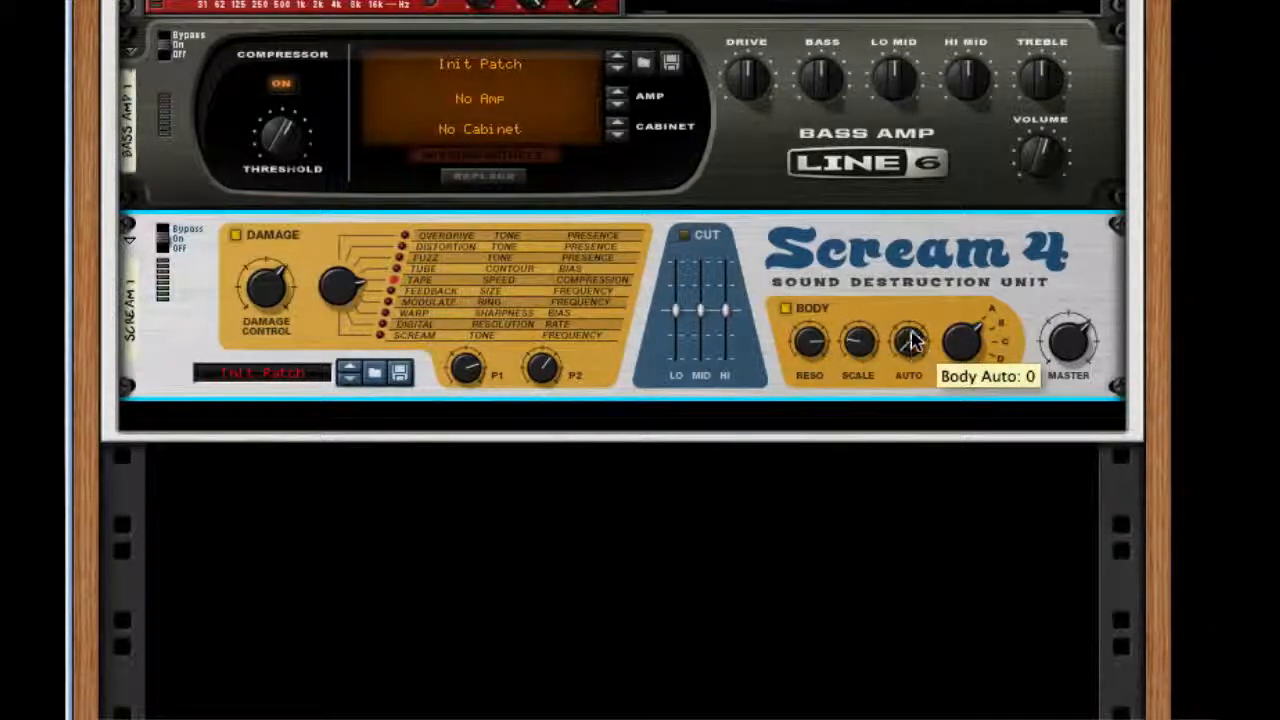
{"action": "left_click_drag", "start_coordinate": [910, 332], "coordinate": [910, 315]}
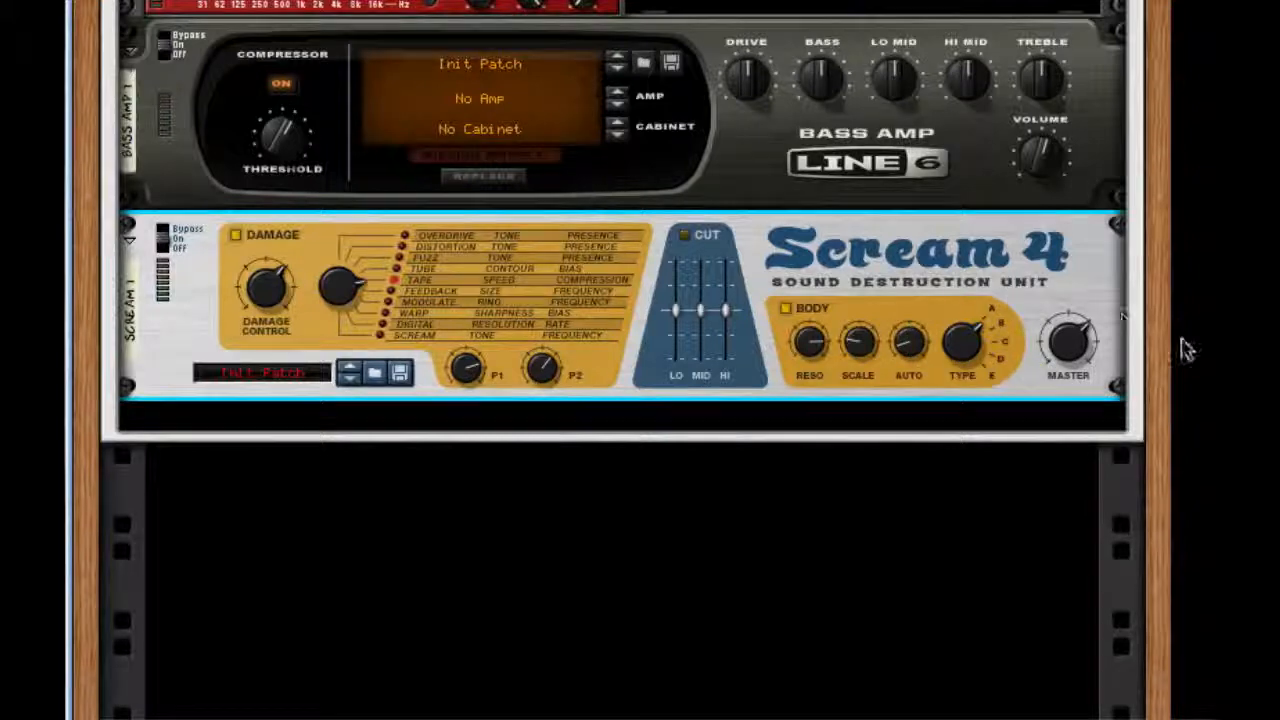
Add an MClass Maximizer after Scream 4 with the limiter off, release set to Auto, and Soft Clip enabled at maximum amount.
{"action": "right_click", "coordinate": [940, 223]}
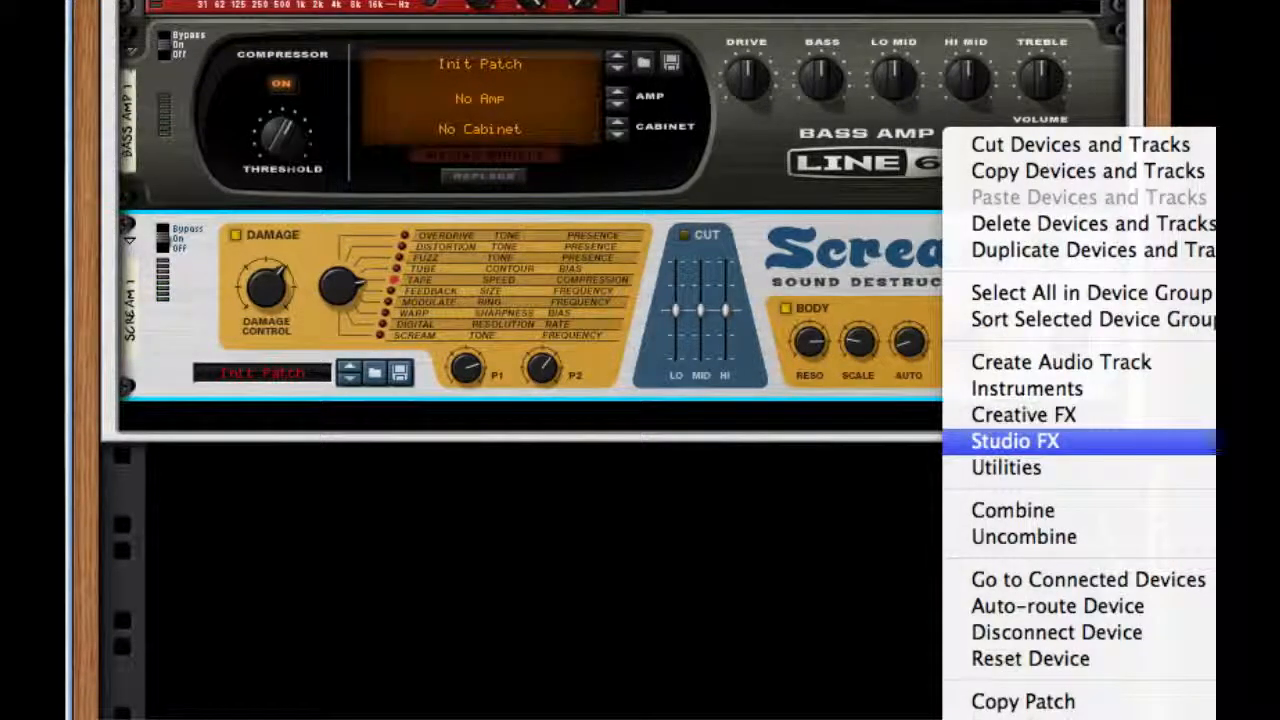
{"action": "left_click", "coordinate": [1250, 515]}
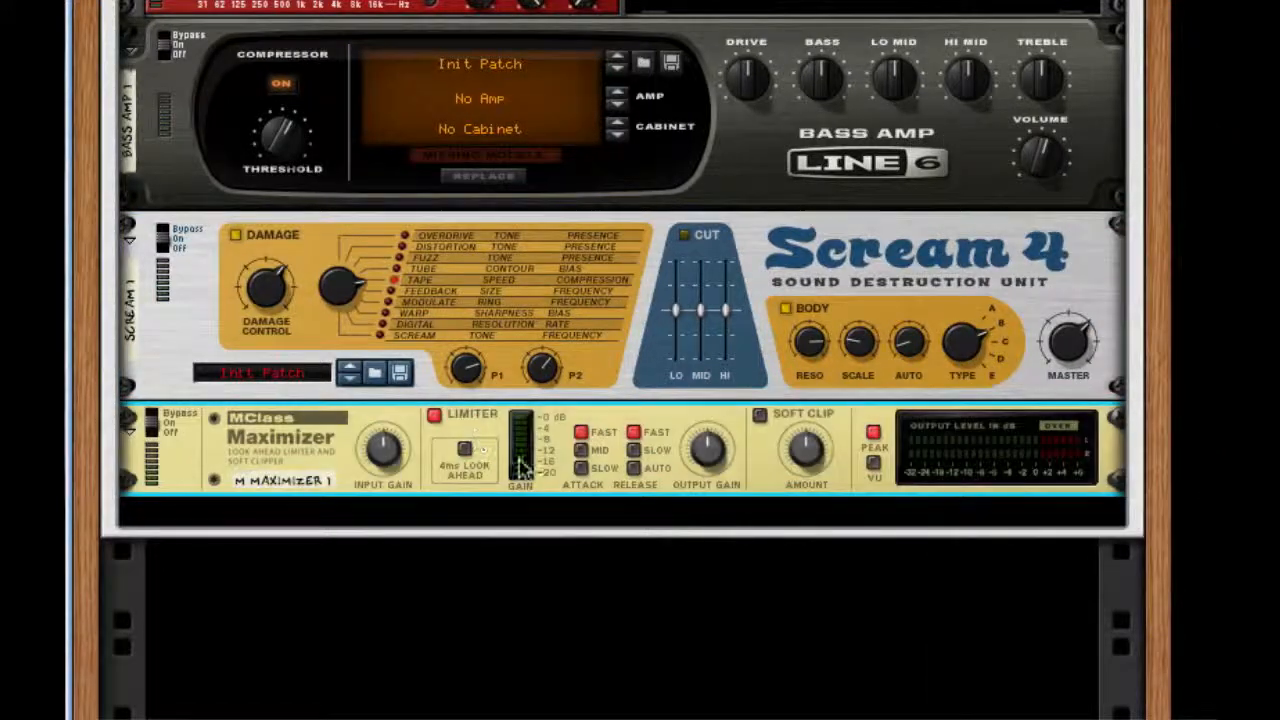
{"action": "left_click", "coordinate": [434, 415]}
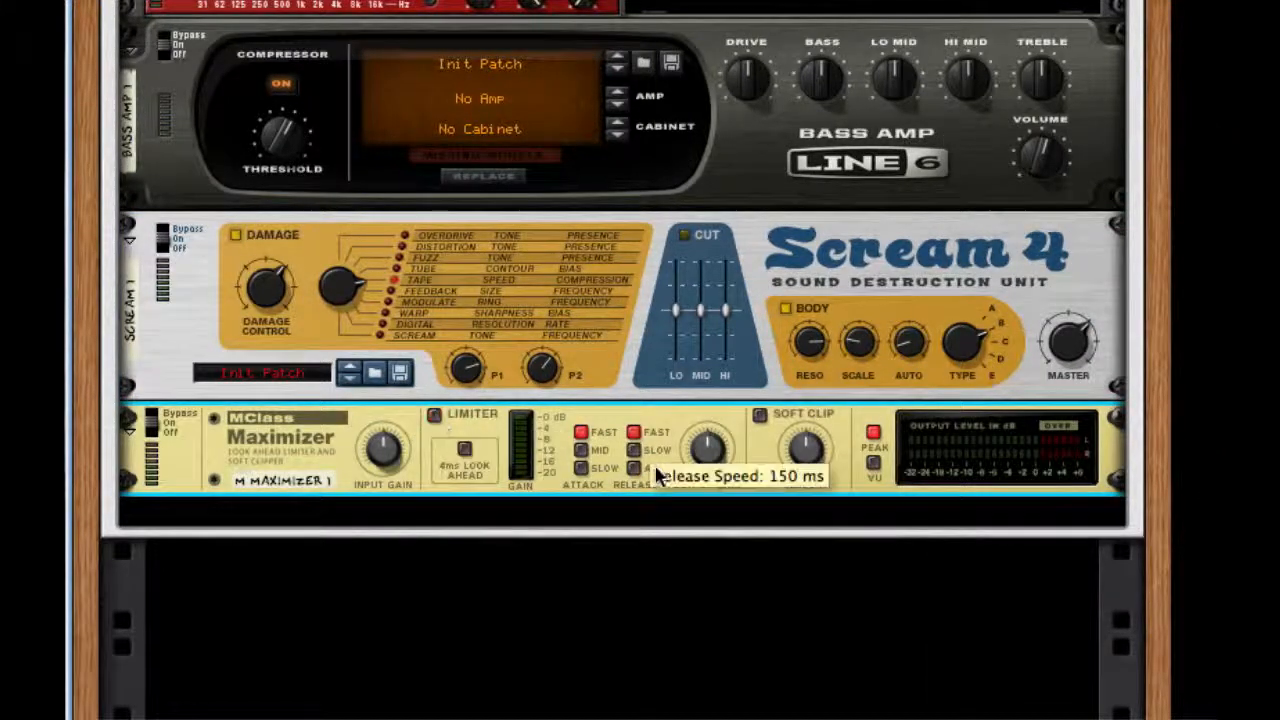
{"action": "left_click", "coordinate": [634, 469]}
{"action": "left_click", "coordinate": [759, 414]}
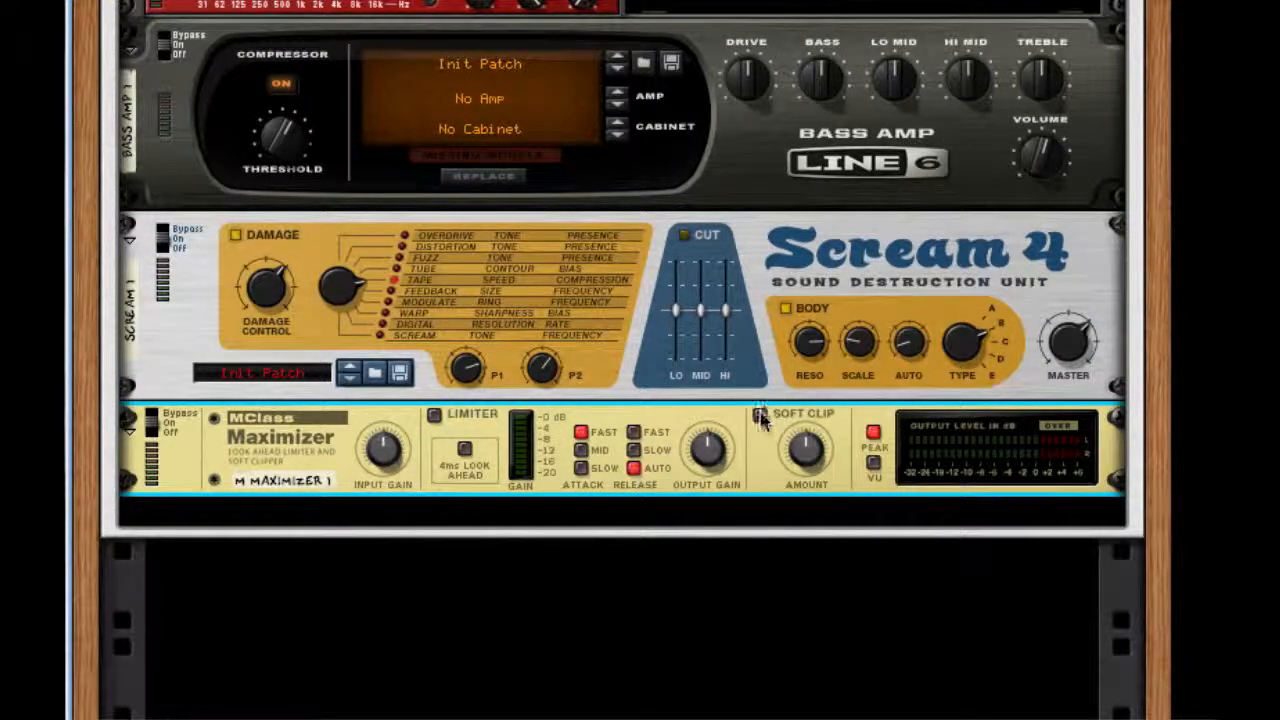
{"action": "left_click_drag", "start_coordinate": [813, 453], "coordinate": [813, 410]}
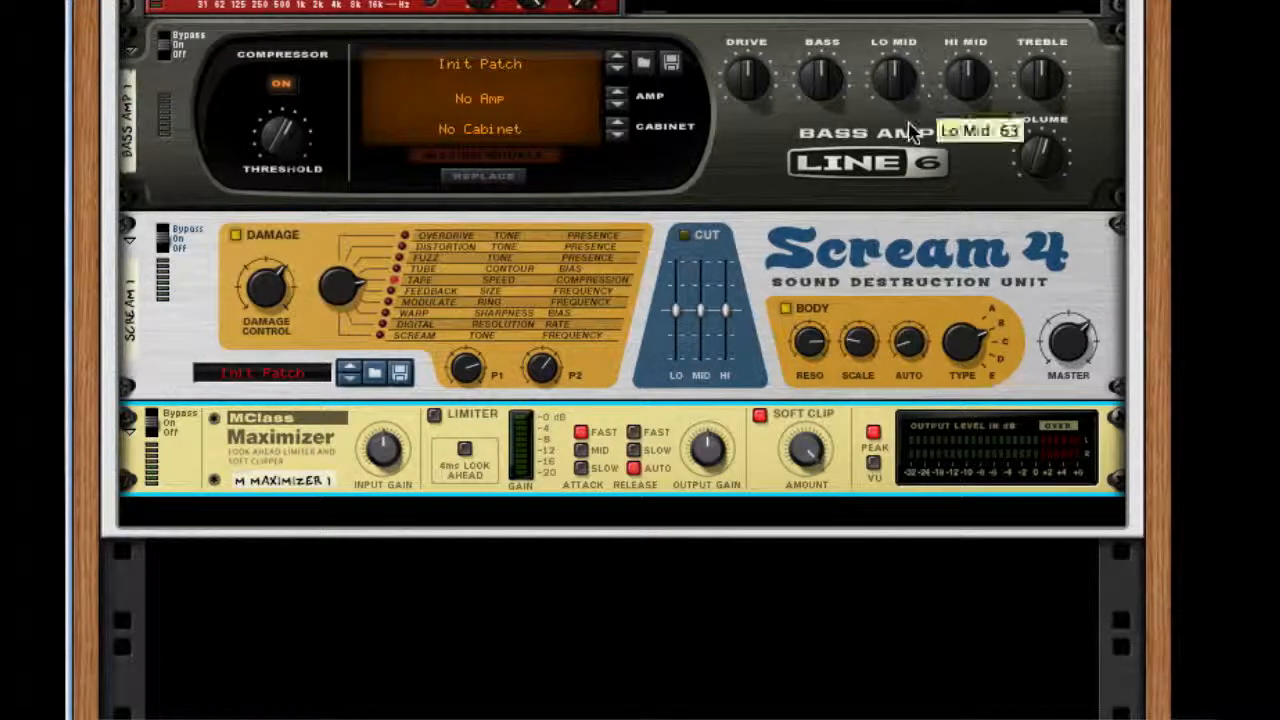
Play the sound and lower Scream 4's Damage Control to below its midpoint.
{"action": "key", "text": "space"}
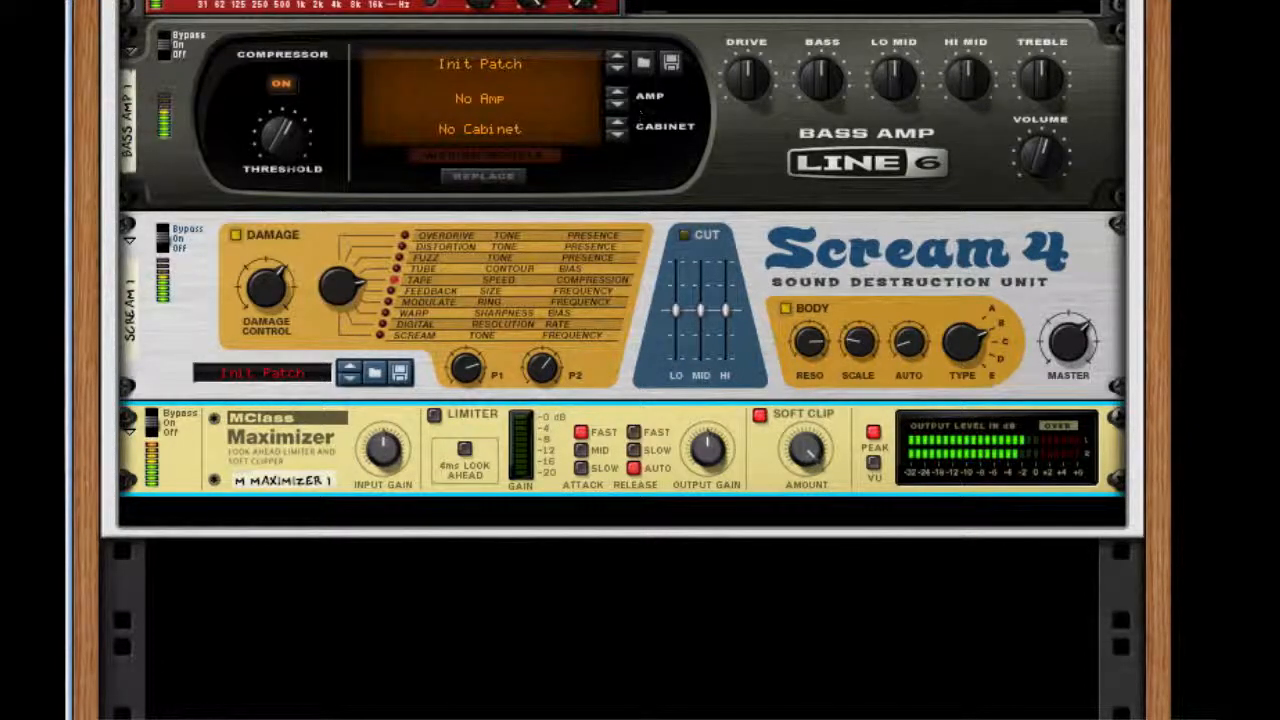
{"action": "scroll", "coordinate": [440, 125], "scroll_direction": "up", "scroll_amount": 5}
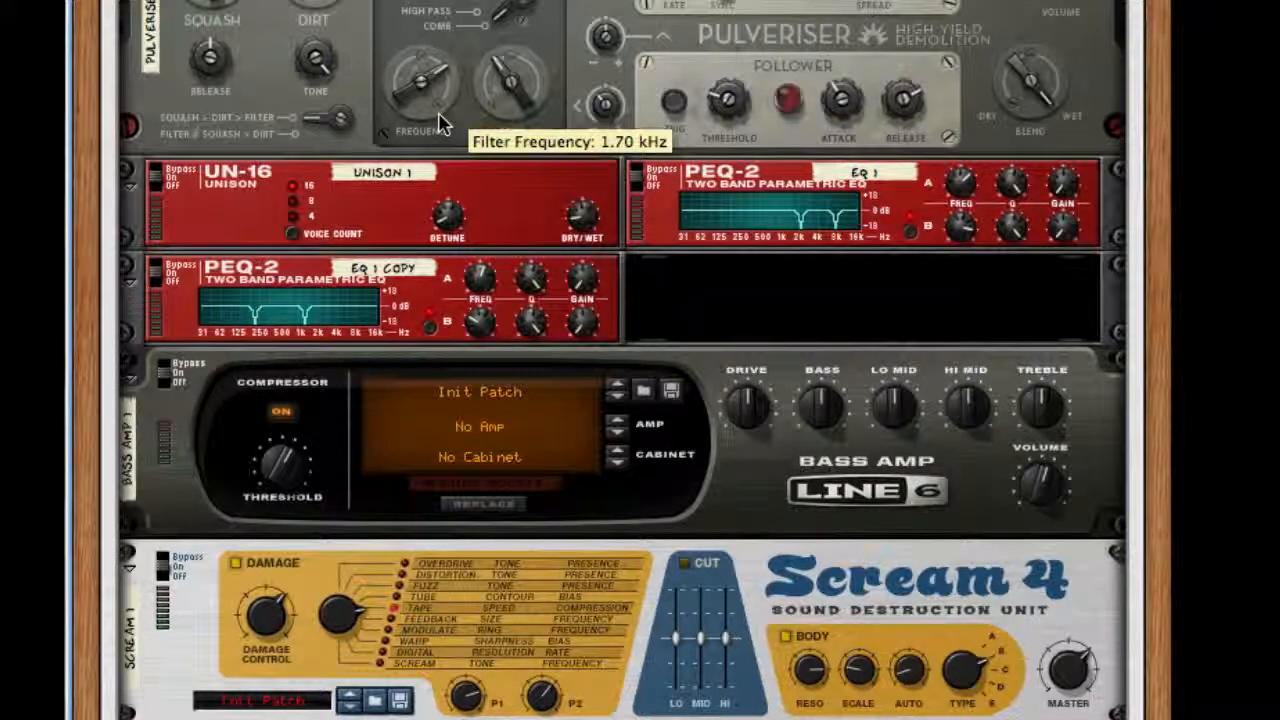
{"action": "left_click_drag", "start_coordinate": [266, 614], "coordinate": [246, 714]}
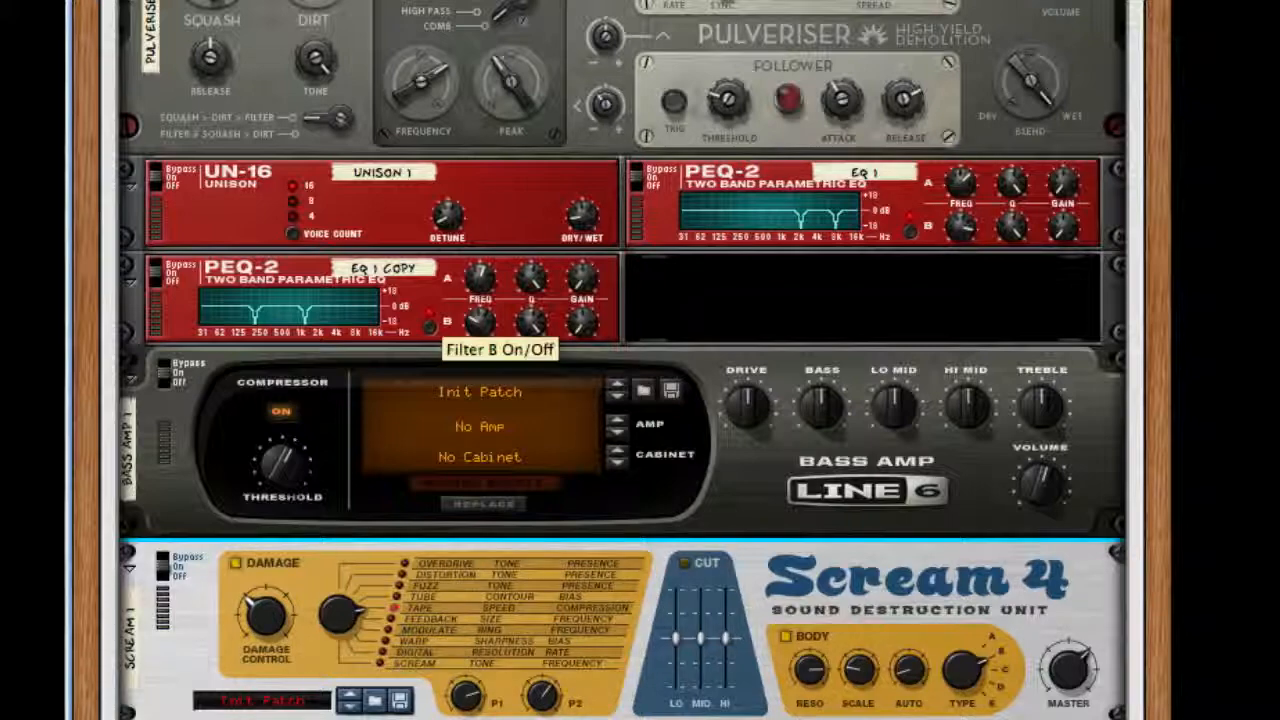
Lower the Pulveriser's filter frequency to 681.4 Hz.
{"action": "scroll", "coordinate": [420, 88], "scroll_direction": "up", "scroll_amount": 3}
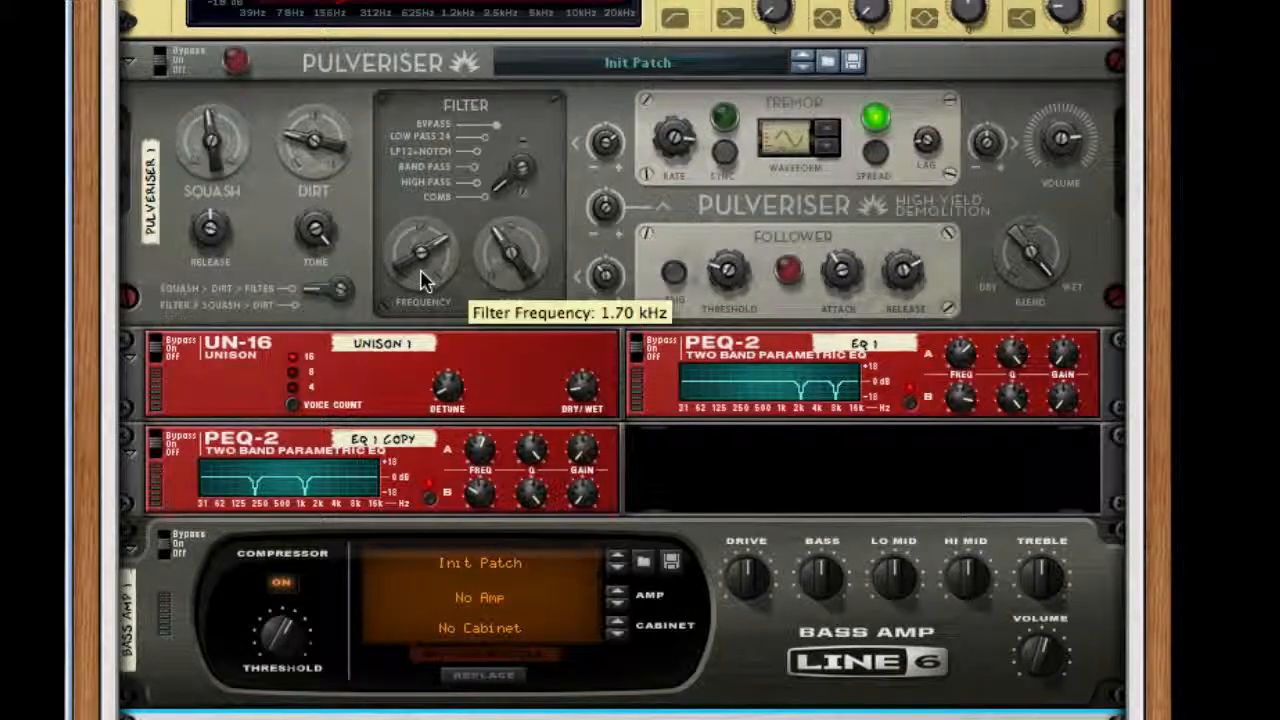
{"action": "left_click_drag", "start_coordinate": [421, 268], "coordinate": [422, 296]}
{"action": "mouse_move", "coordinate": [420, 315]}
{"action": "left_mouse_down"}
{"action": "mouse_move", "coordinate": [423, 337]}
{"action": "mouse_move", "coordinate": [418, 205]}
{"action": "mouse_move", "coordinate": [432, 336]}
{"action": "left_mouse_up"}
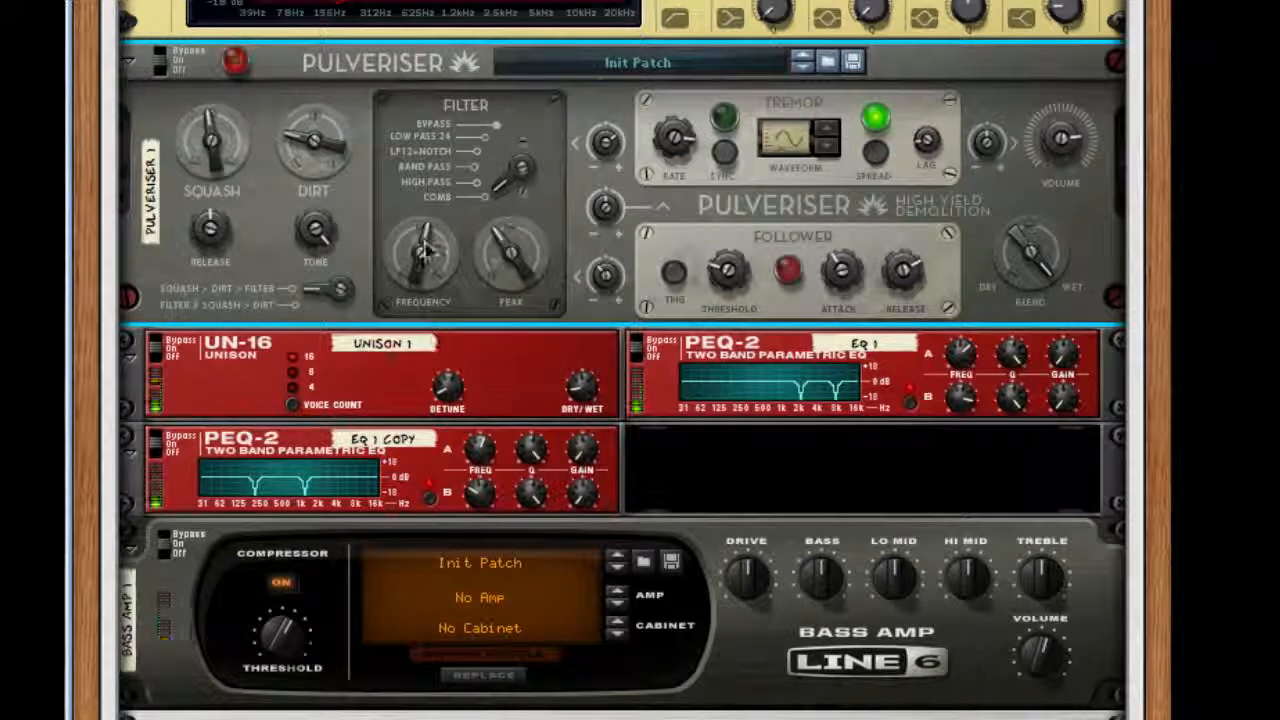
{"action": "mouse_move", "coordinate": [427, 251]}
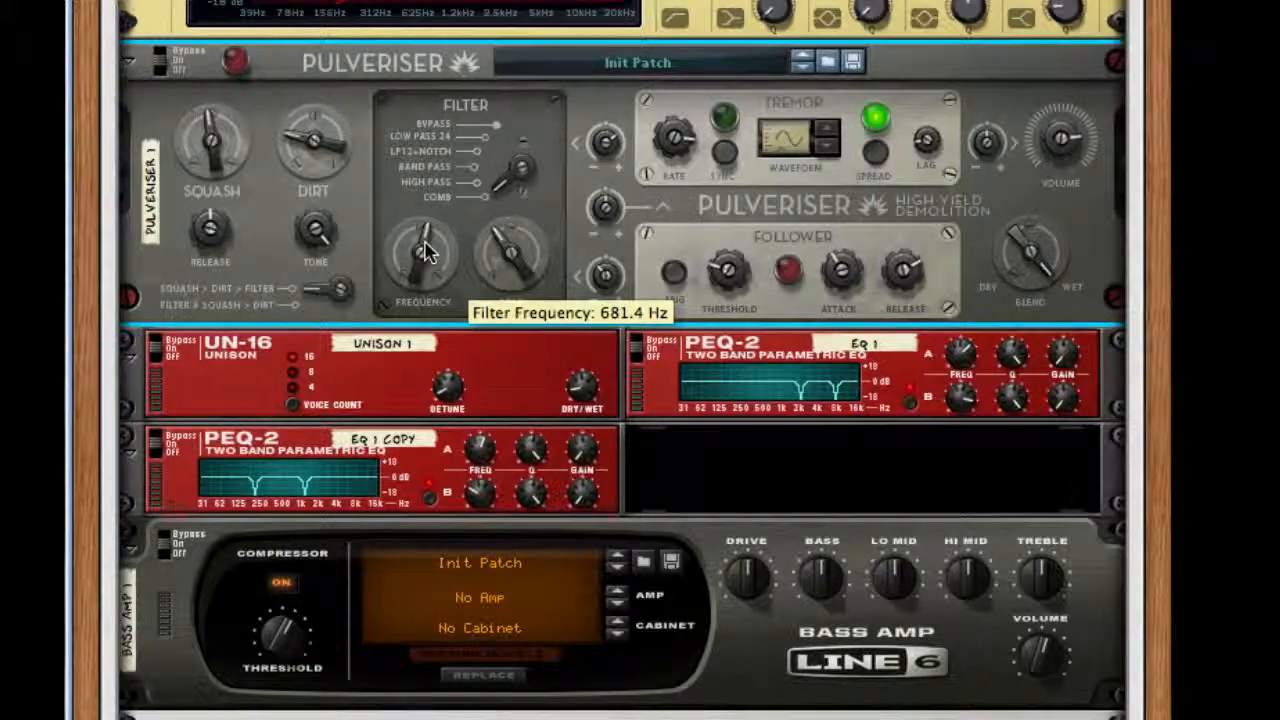
{"action": "scroll", "coordinate": [729, 423], "scroll_direction": "up", "scroll_amount": 15}
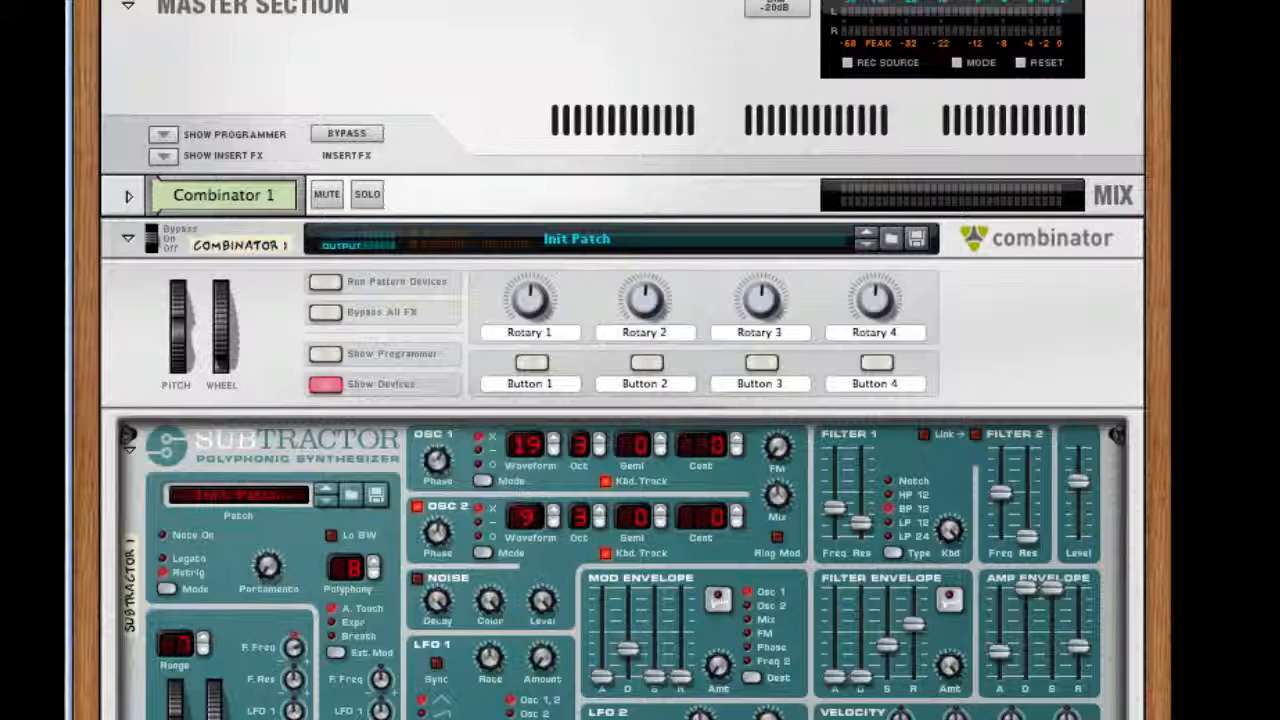
{"action": "scroll", "coordinate": [729, 423], "scroll_direction": "down", "scroll_amount": 5}
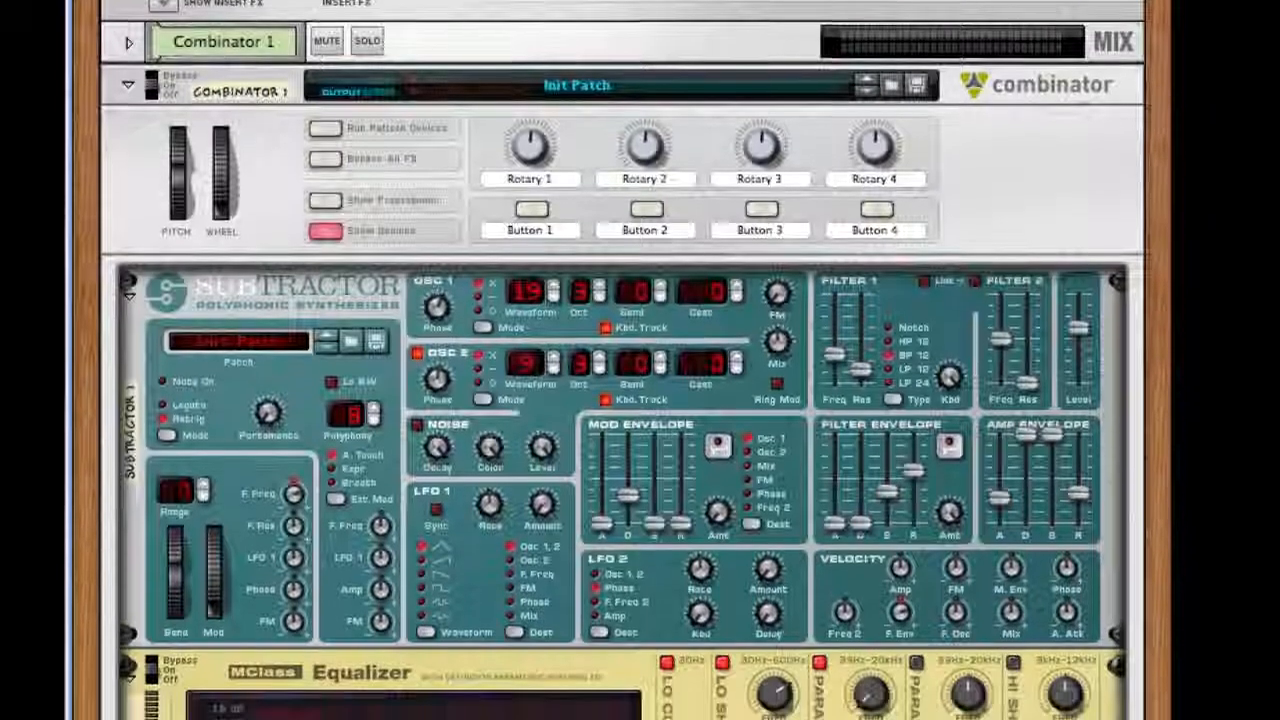